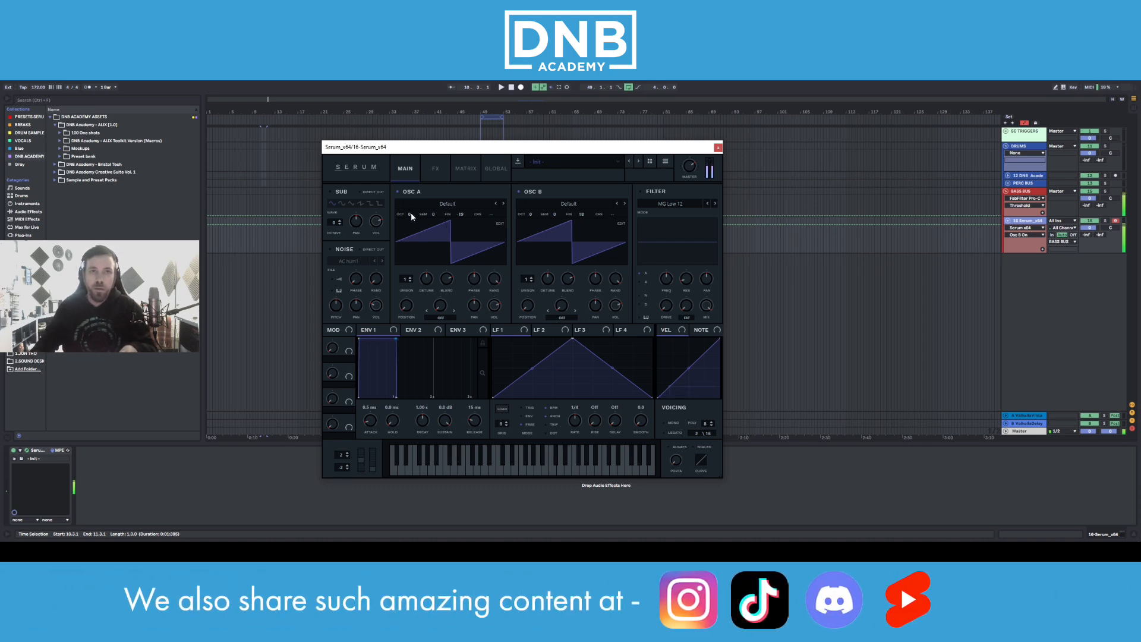
Step: Raise the unison voices on oscillators A and B and lower the unison detune of both
left_click_drag(411, 225, 415, 211)
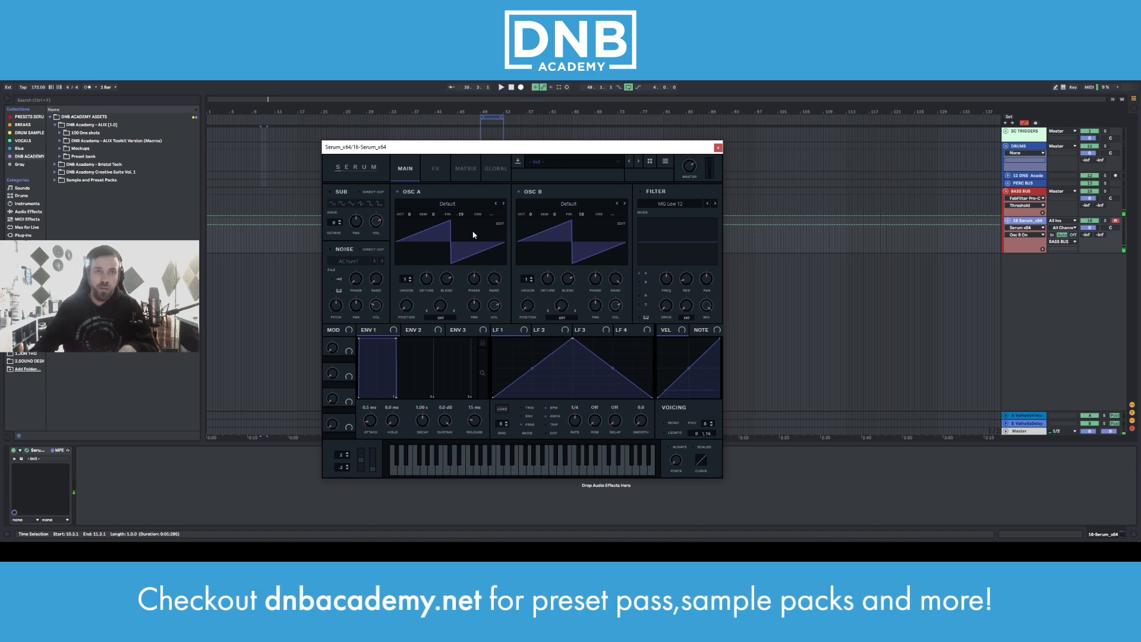
left_click_drag(411, 284, 411, 283)
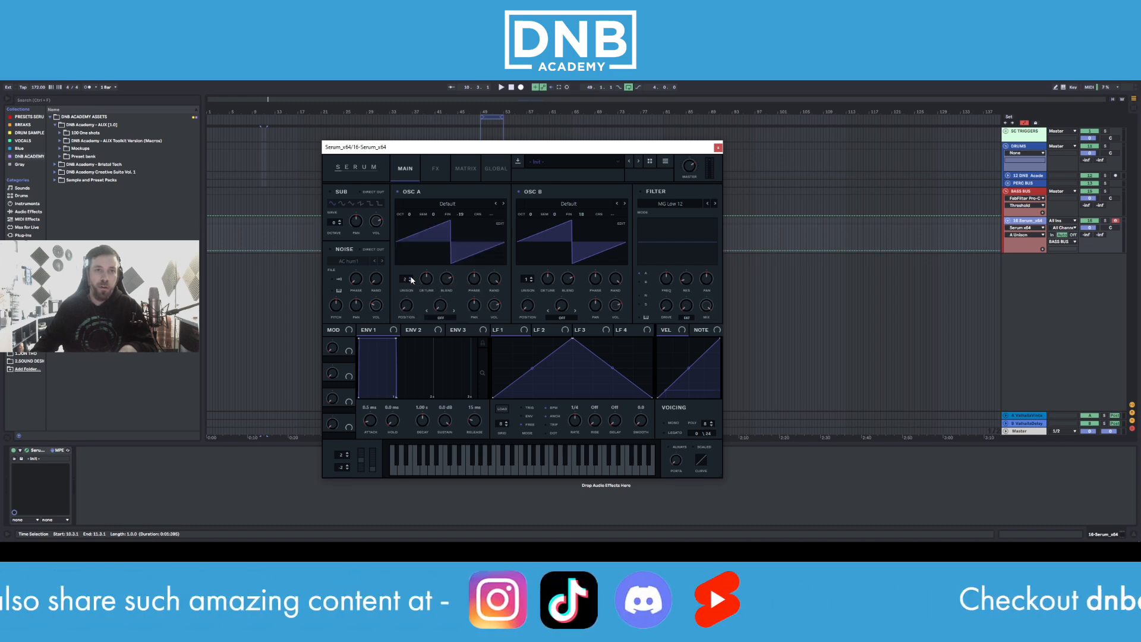
left_click(532, 278)
left_click(532, 278)
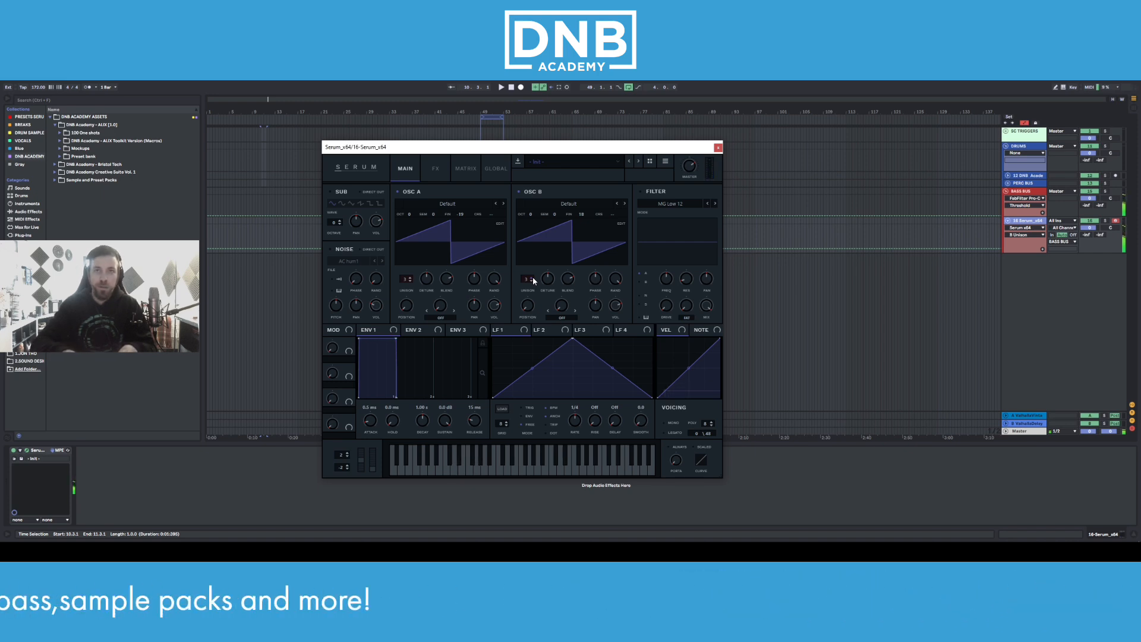
left_click(532, 280)
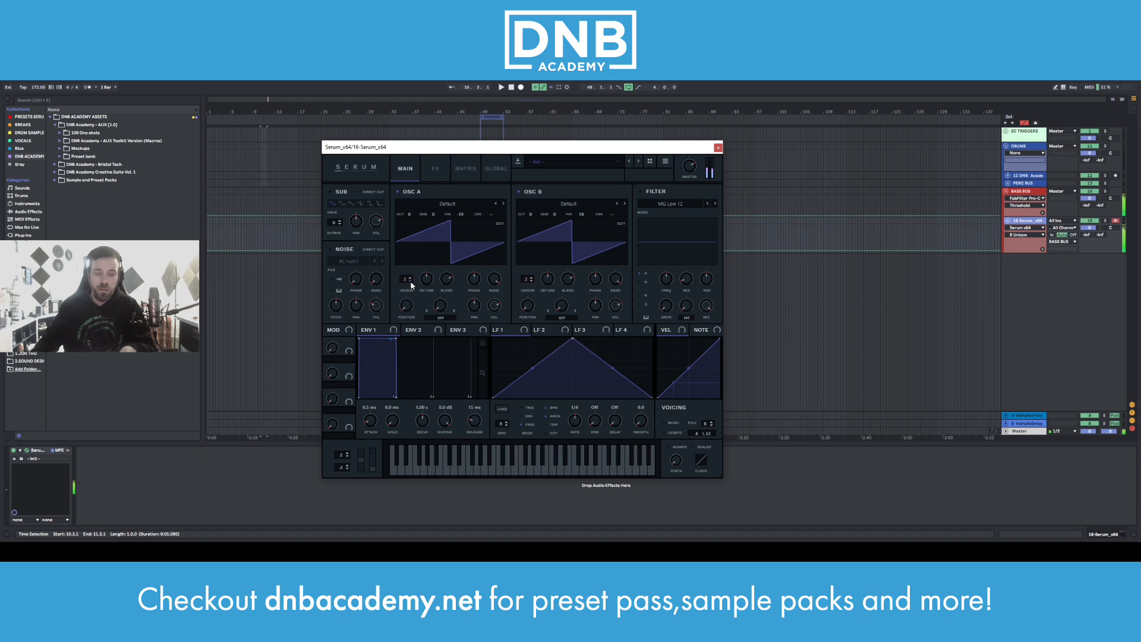
left_click(410, 282)
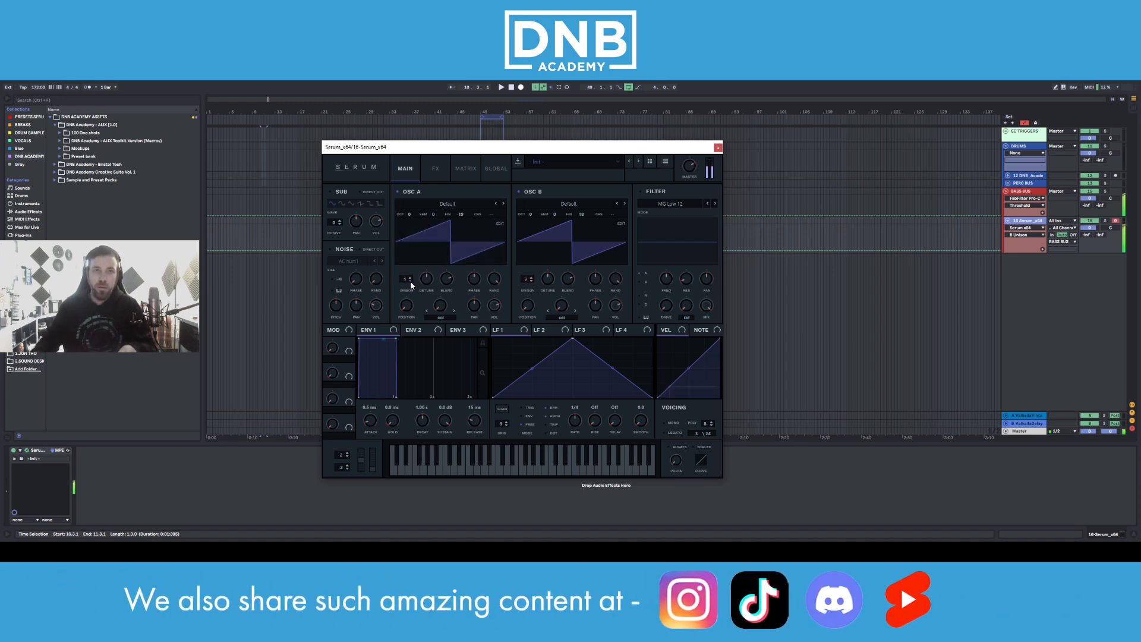
left_click(529, 279)
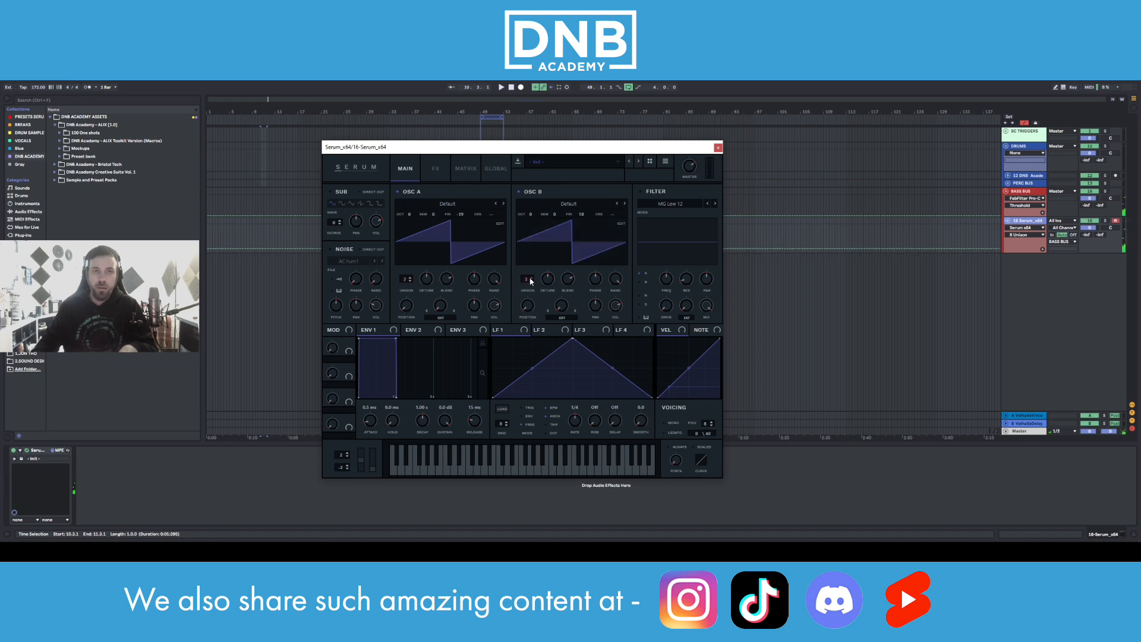
left_click(409, 279)
left_click_drag(429, 281, 426, 287)
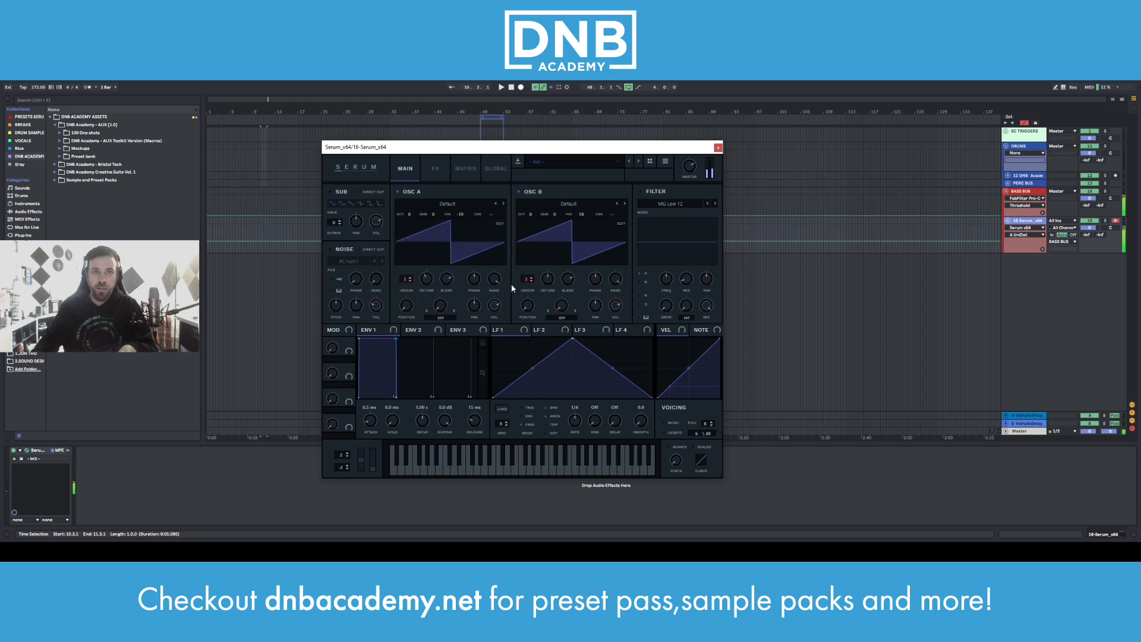
left_click_drag(550, 280, 551, 287)
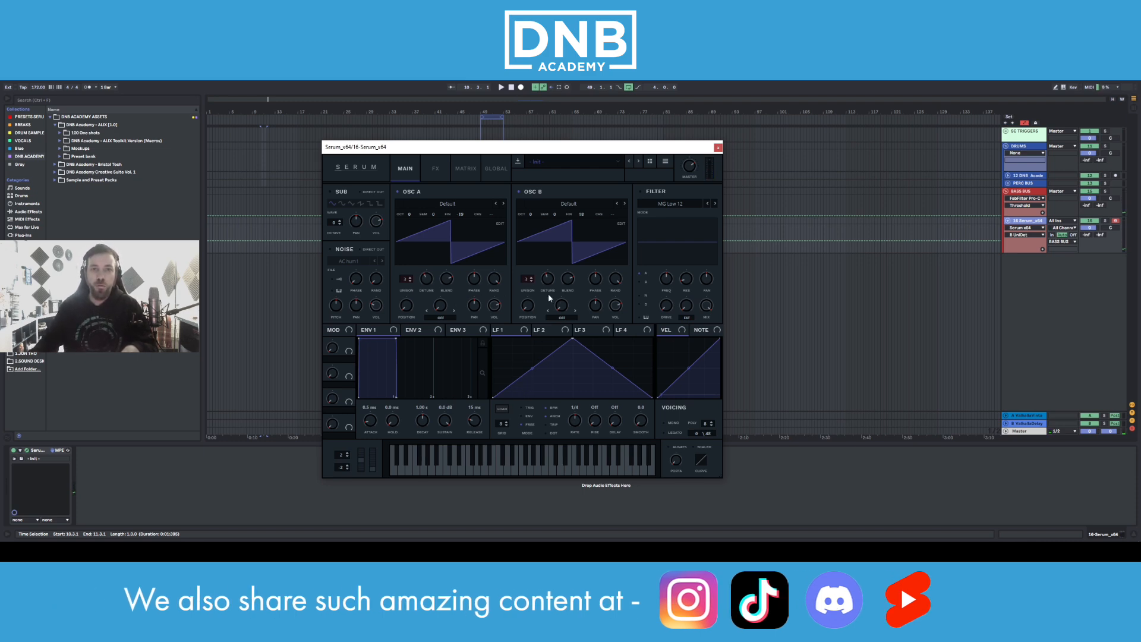
Step: Enable the filter and set its type to Notch 24
left_click(645, 193)
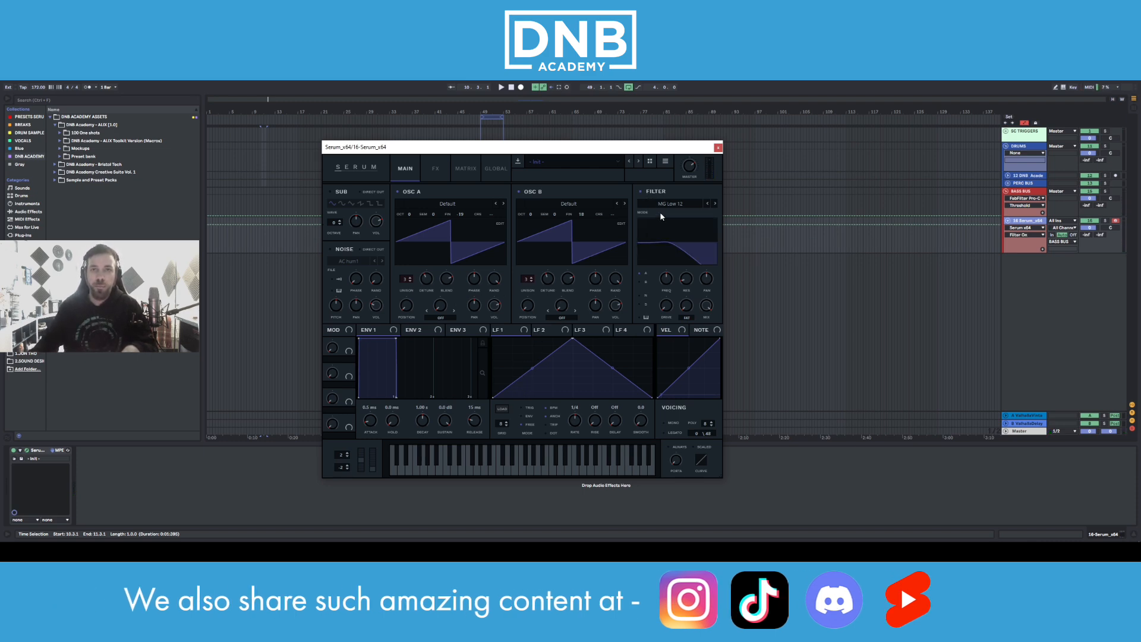
left_click(664, 207)
mouse_move(660, 214)
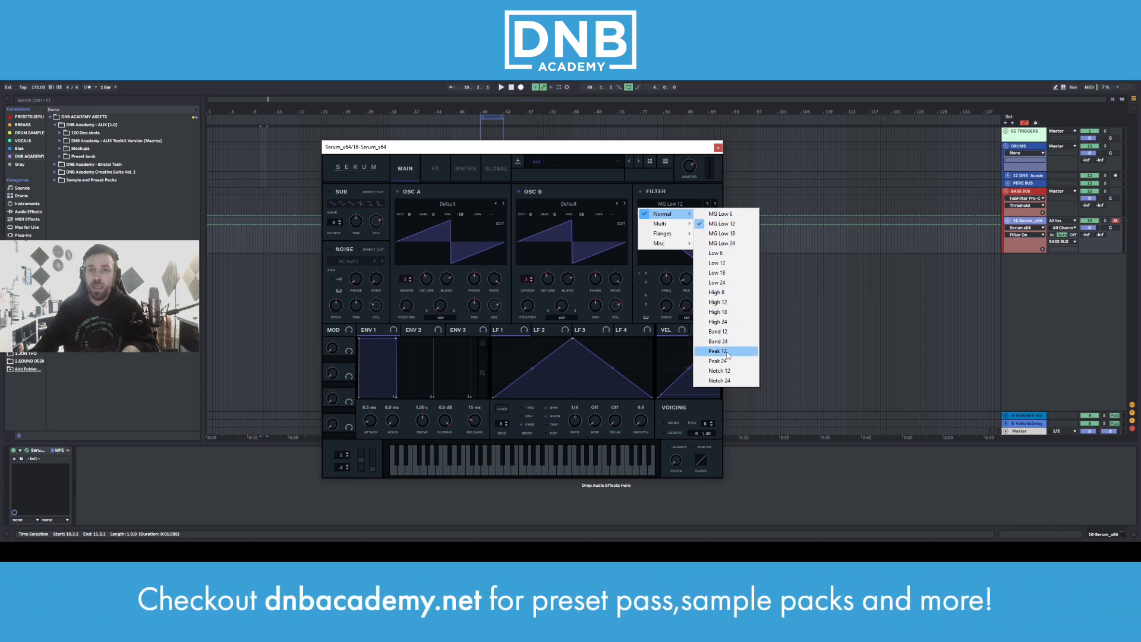
left_click(722, 381)
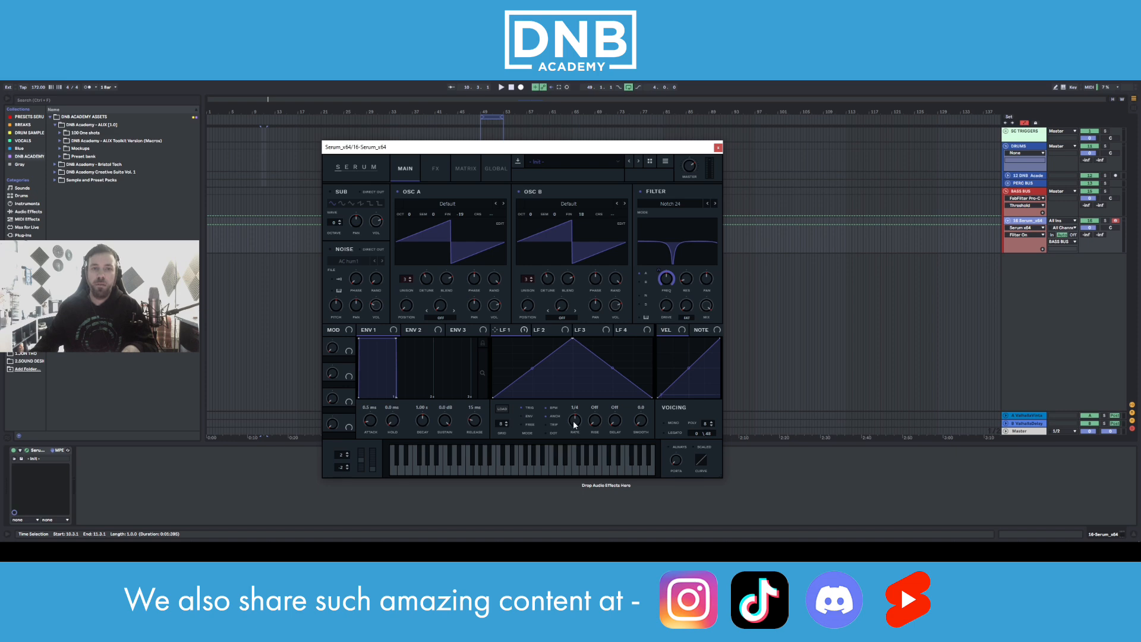
Step: Modulate the filter cutoff with LFO 1 at a rate of bar, reducing the modulation depth and adjusting the filter's Fat amount
left_click_drag(575, 424, 571, 437)
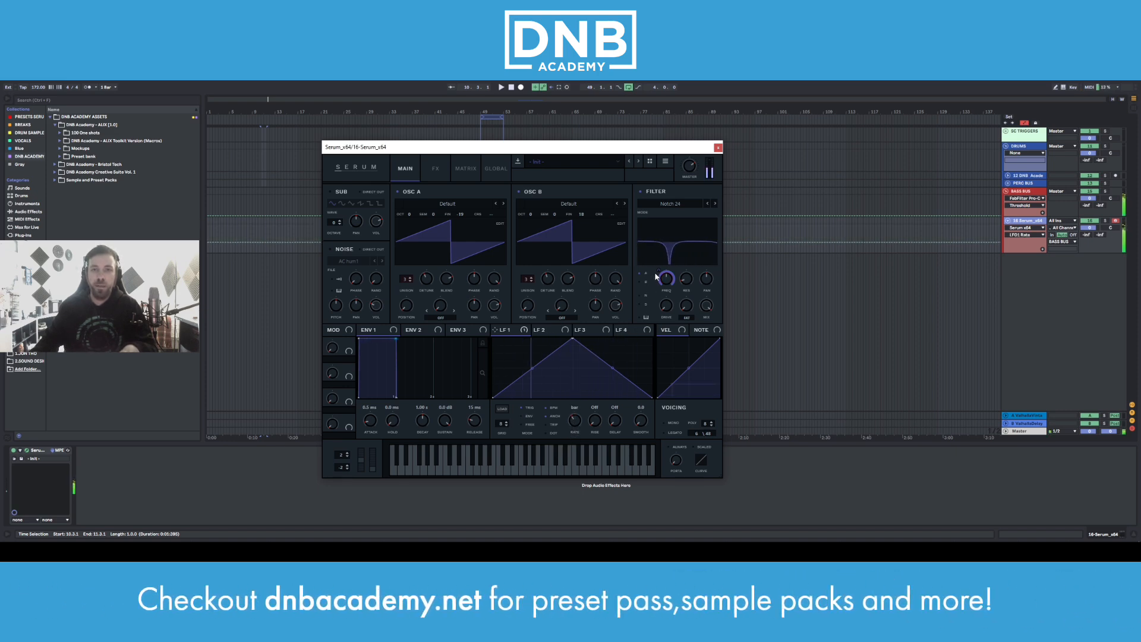
left_click_drag(658, 270, 670, 297)
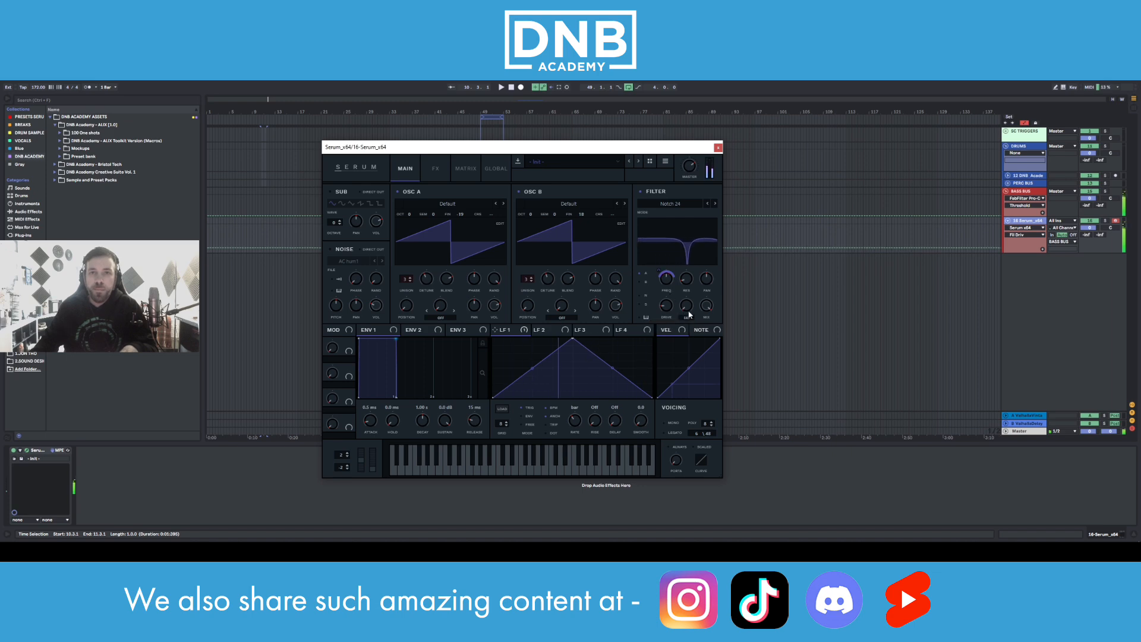
left_click(689, 303)
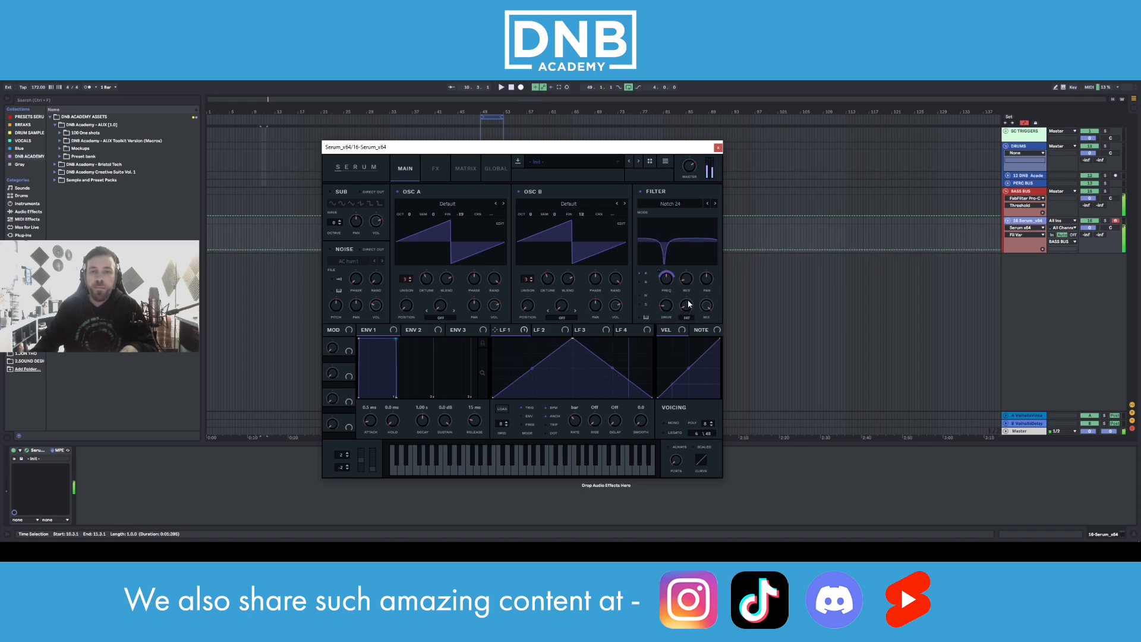
Step: Set a short portamento time and enable Always and Legato for the voicing
left_click(675, 461)
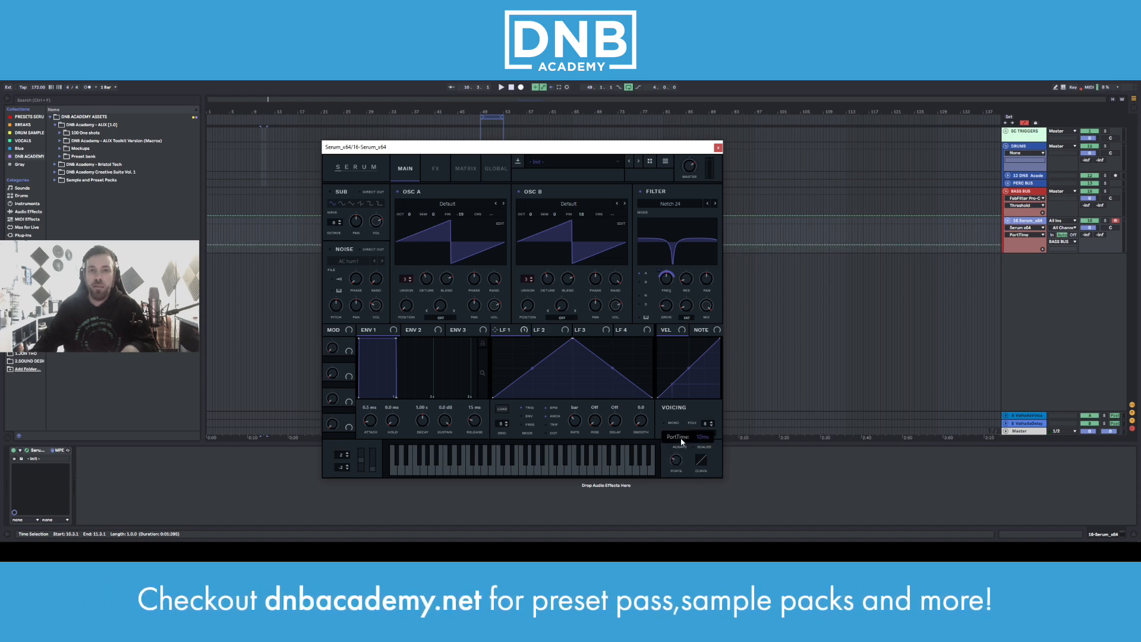
mouse_move(675, 461)
left_mouse_down()
mouse_move(675, 452)
mouse_move(673, 463)
left_mouse_up()
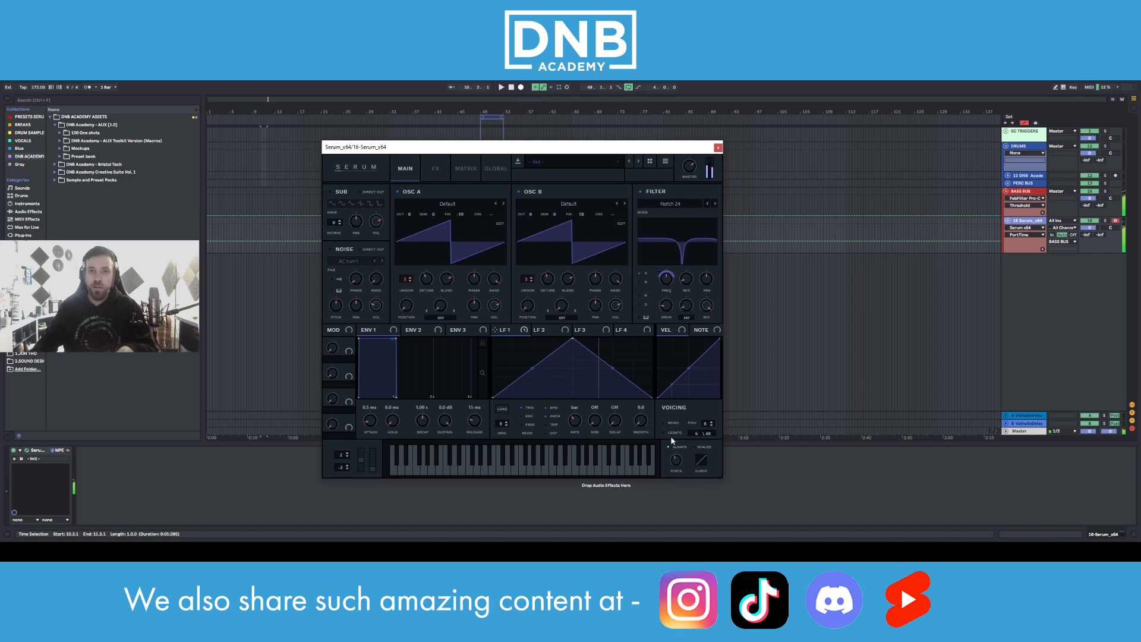
left_click(669, 433)
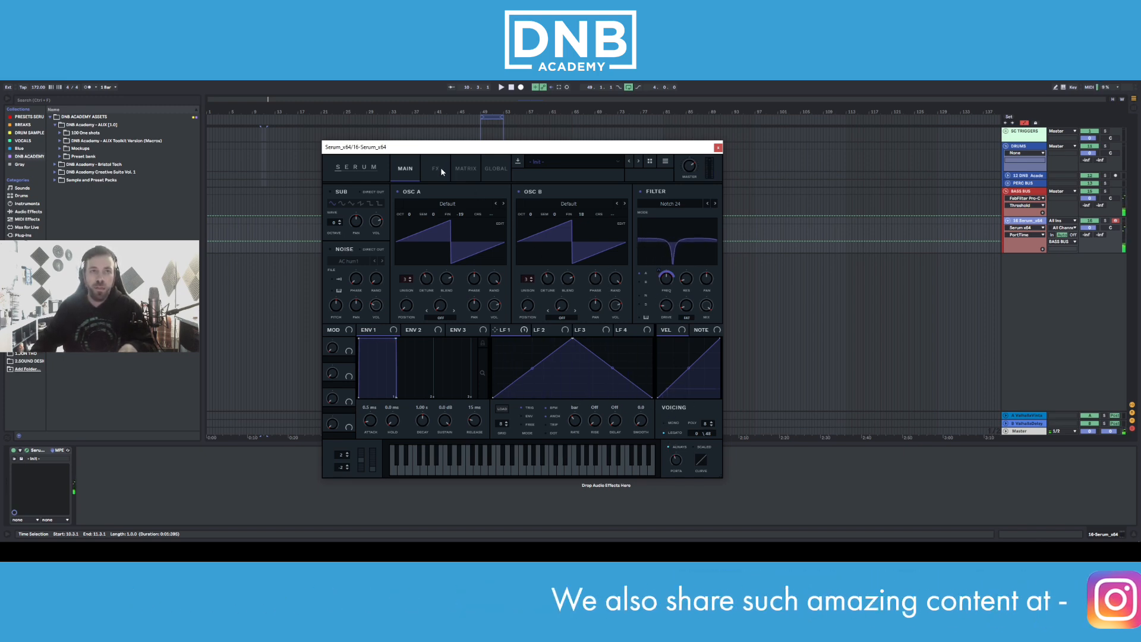
Step: Enable the noise oscillator and load the ARP white sample from the Analog category
left_click(328, 248)
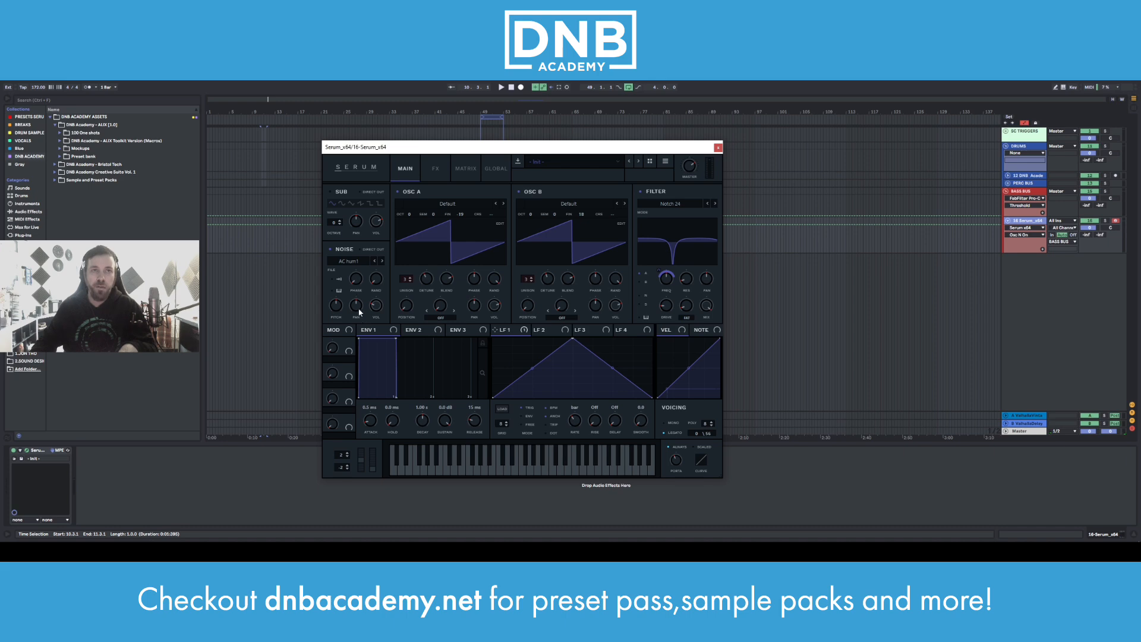
left_click(342, 264)
mouse_move(380, 272)
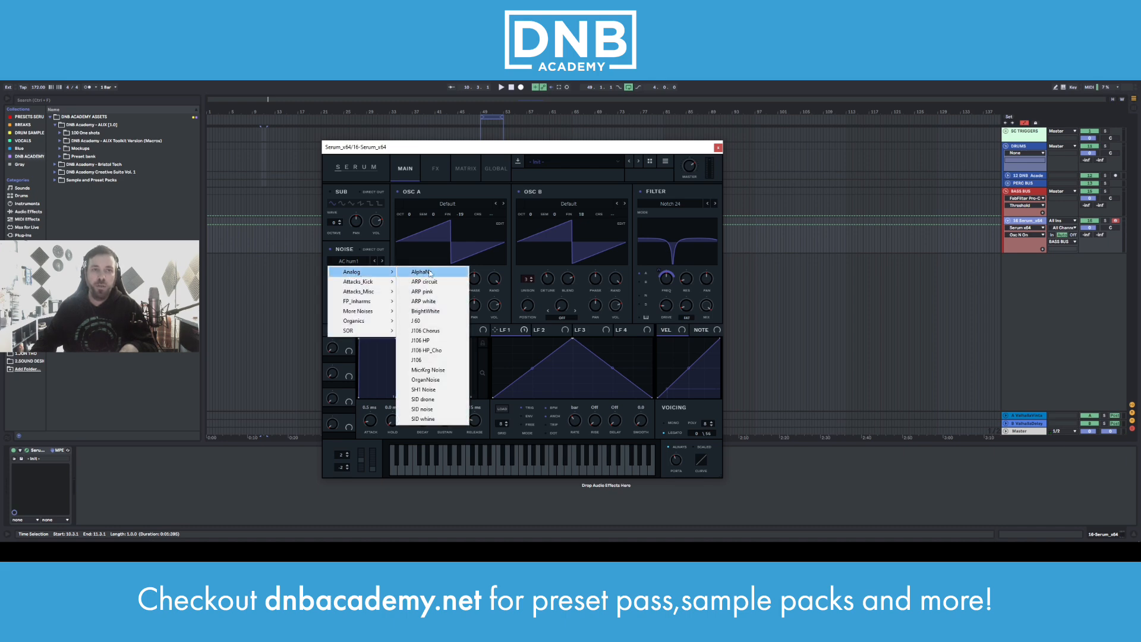
left_click(429, 302)
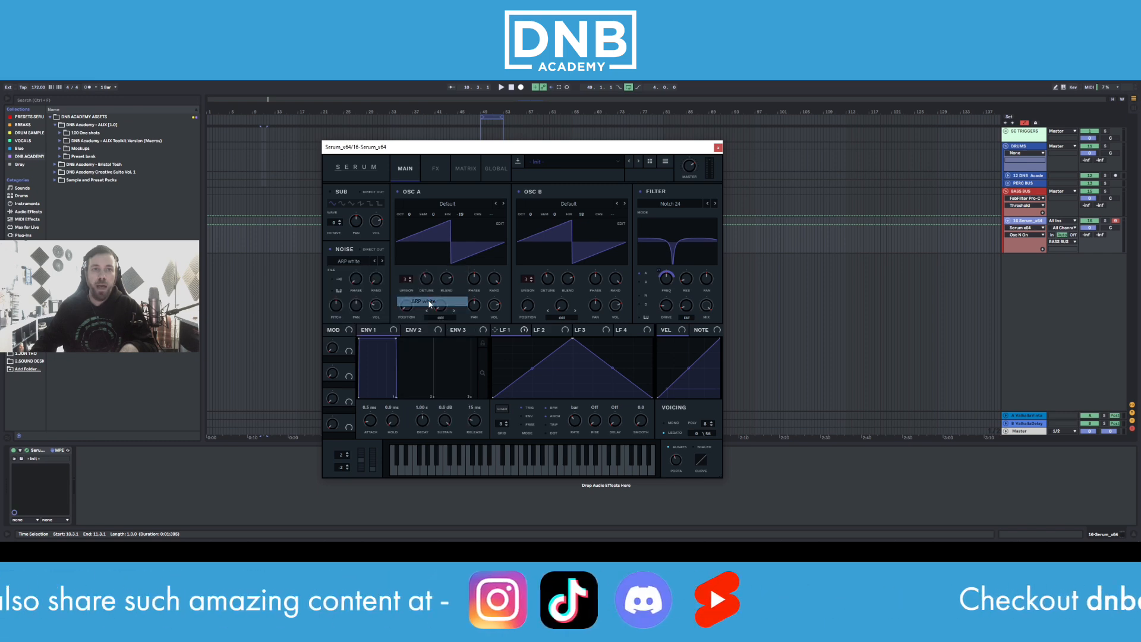
Step: Adjust the noise oscillator's level to a low amount and route oscillator B to the filter
left_click_drag(381, 306, 380, 312)
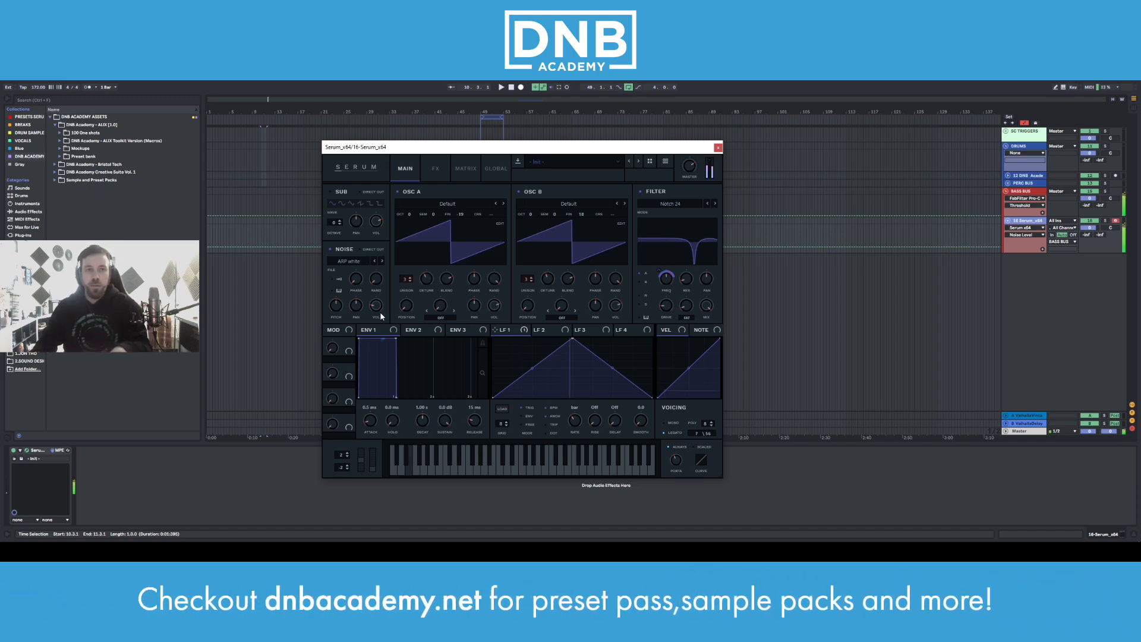
mouse_move(375, 302)
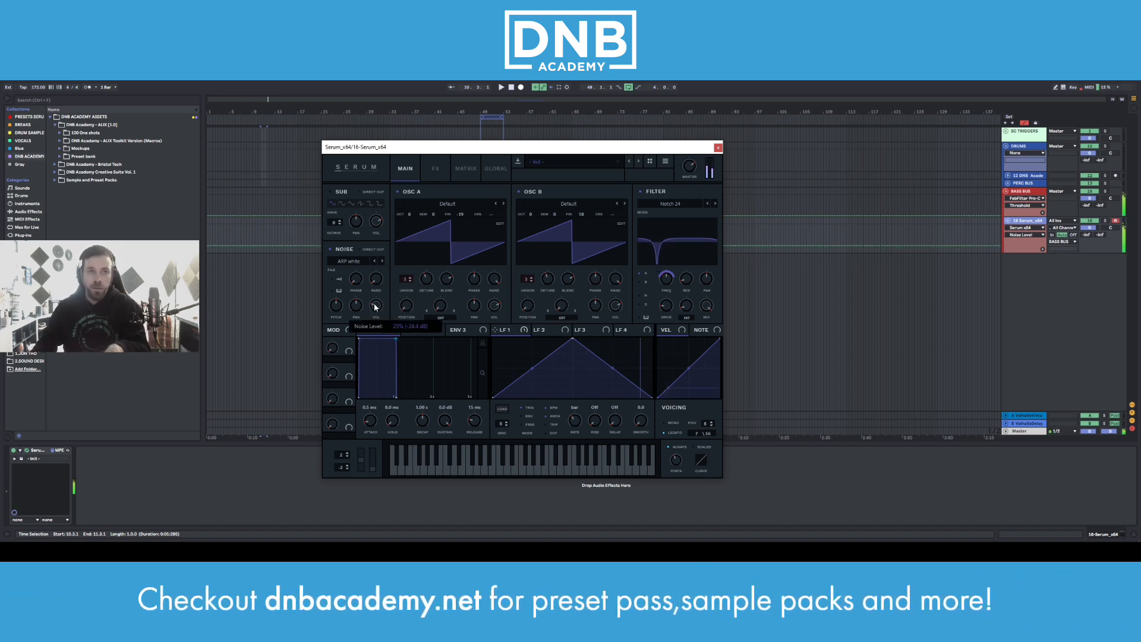
left_click_drag(375, 301, 375, 305)
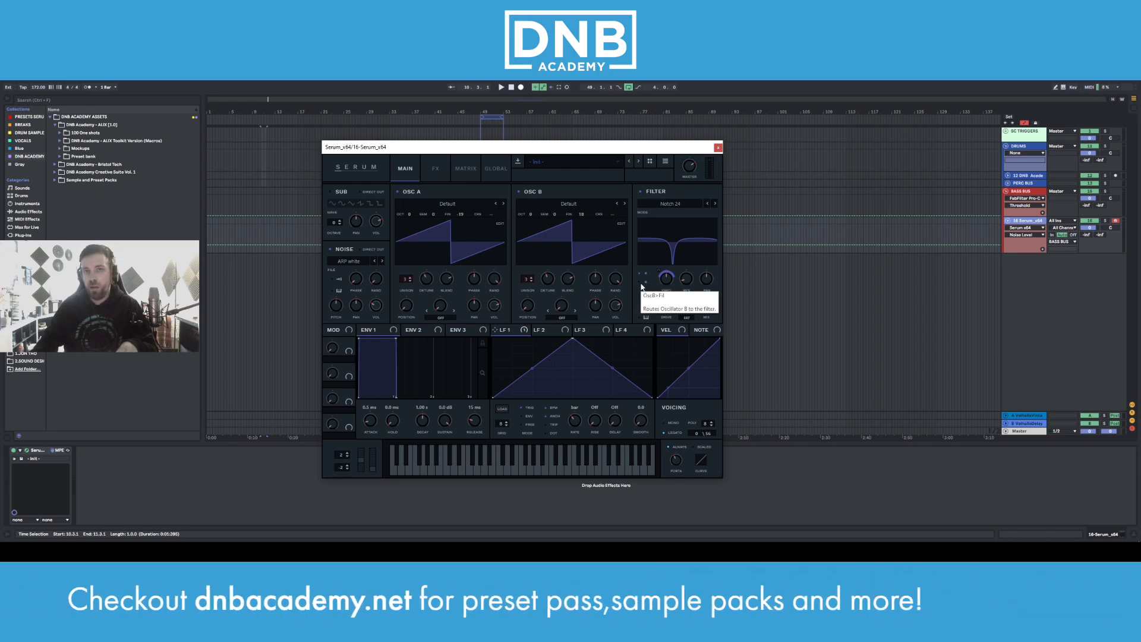
left_click(641, 287)
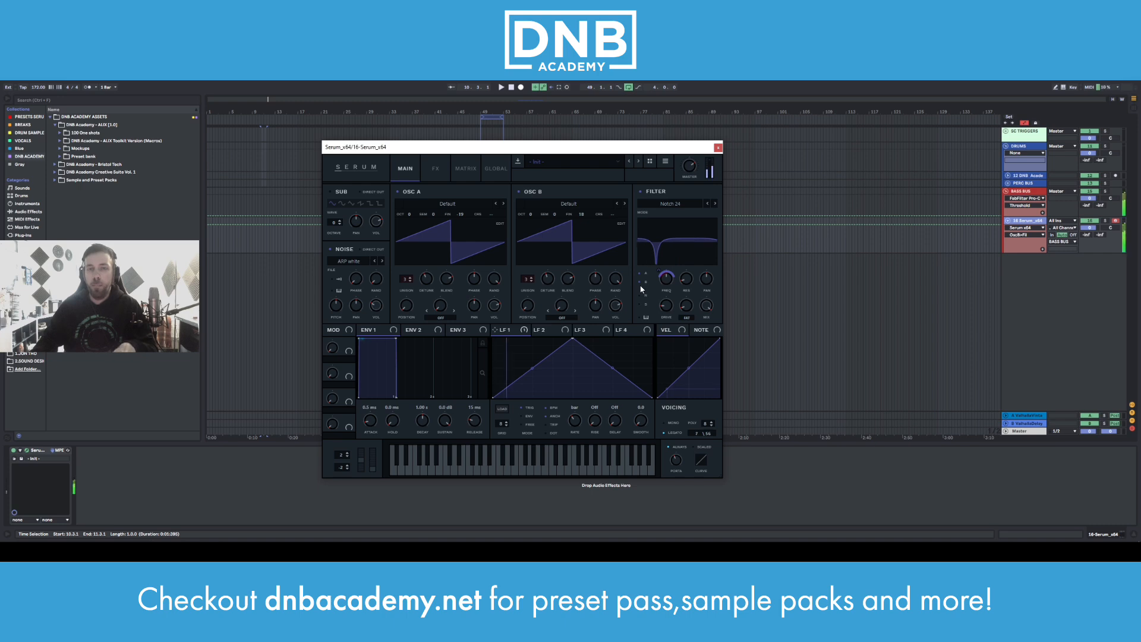
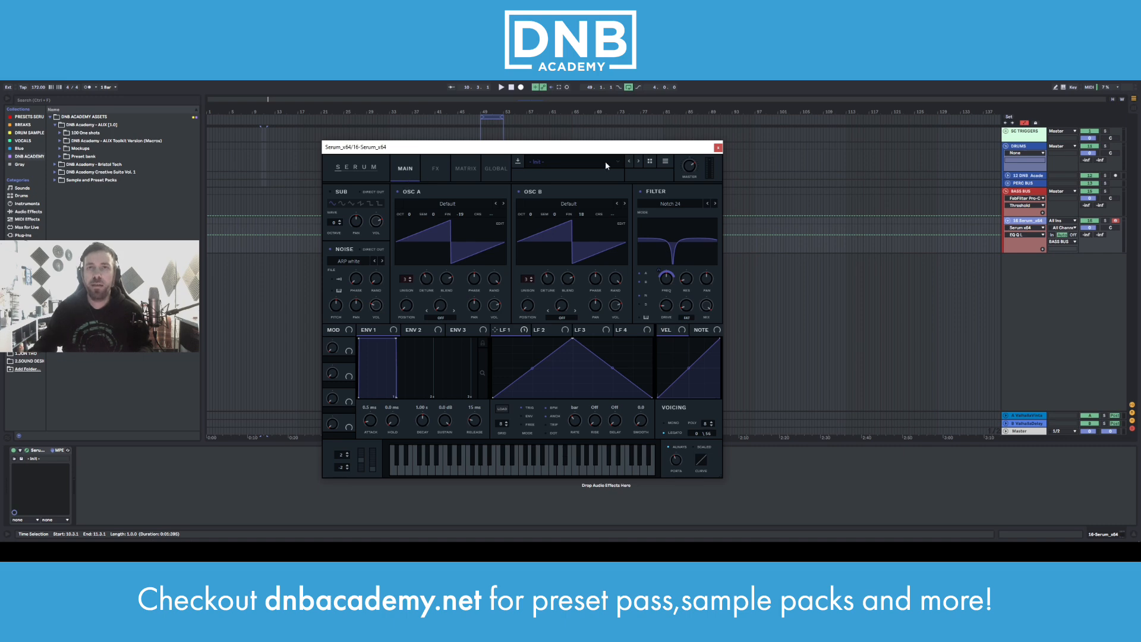
Step: Close the synth window, group Serum into an Instrument Rack and rename its chain MAIN REESE
left_click(718, 147)
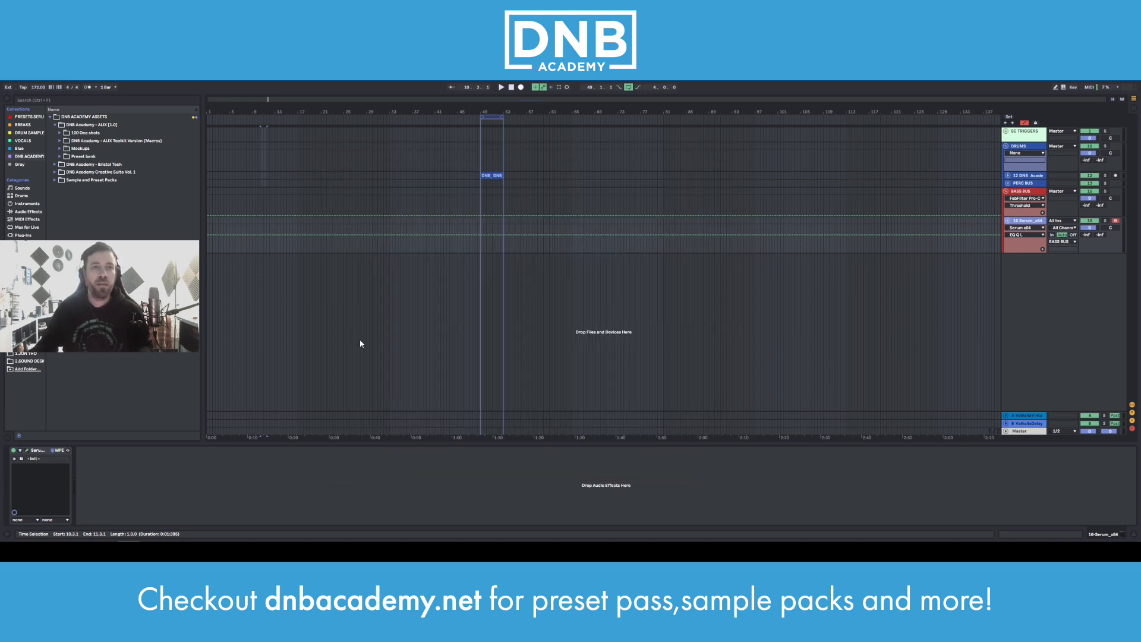
left_click(39, 453)
key("ctrl+g")
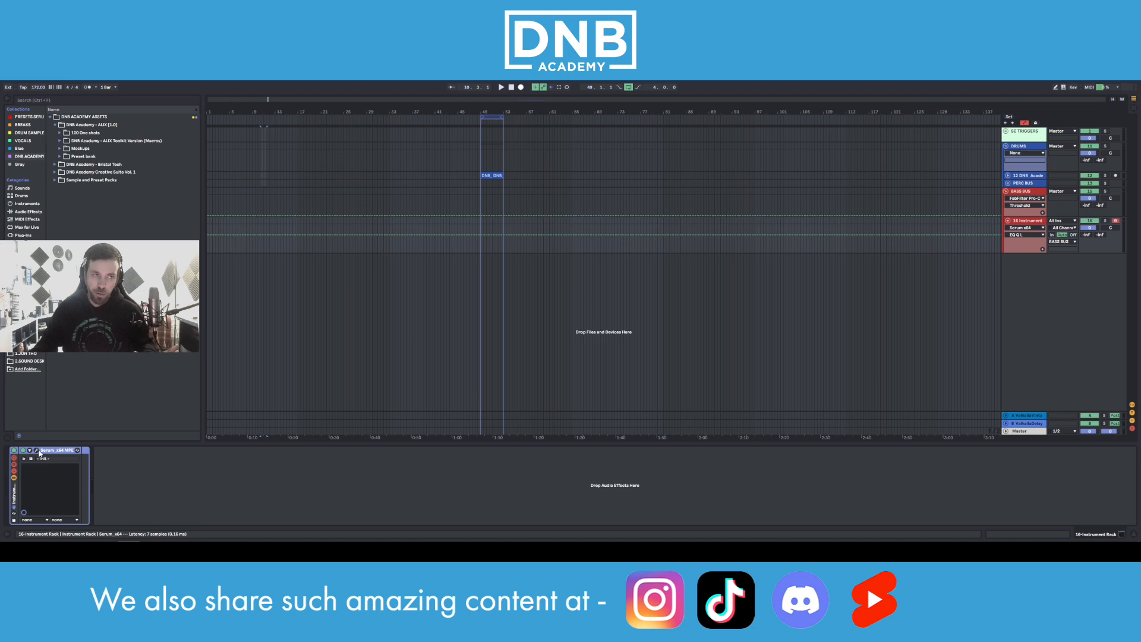
left_click(14, 471)
key("ctrl+r")
type("M")
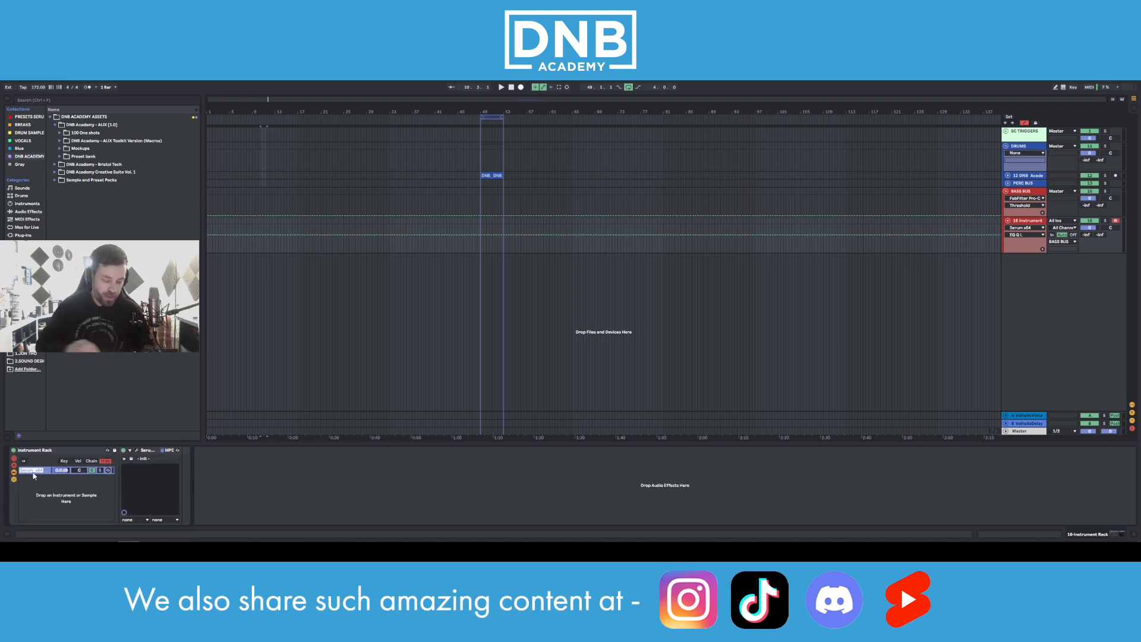
type("AIN REESE")
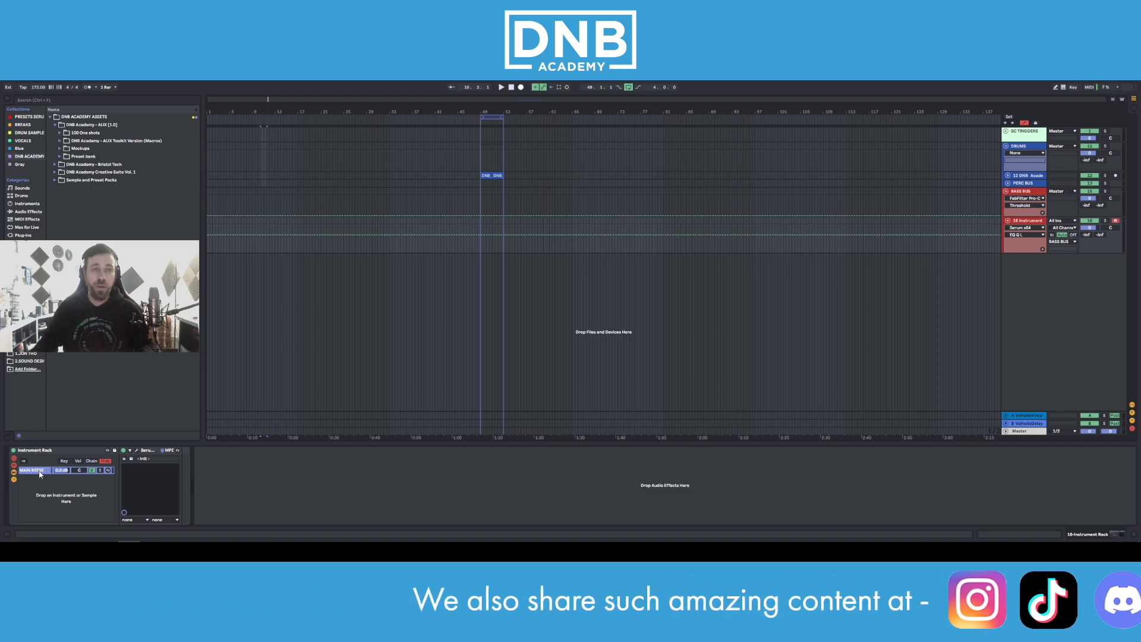
Step: Search the plug-ins for "trash" and add iZotope Trash 2 after Serum in the MAIN REESE chain
left_click(150, 455)
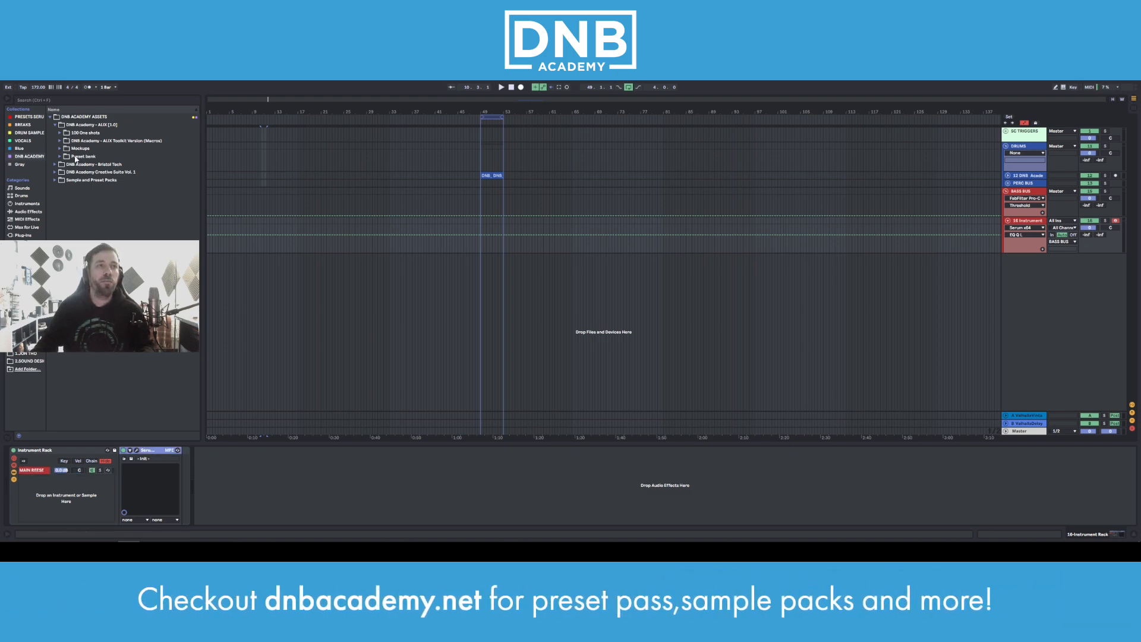
left_click(44, 101)
type("trash")
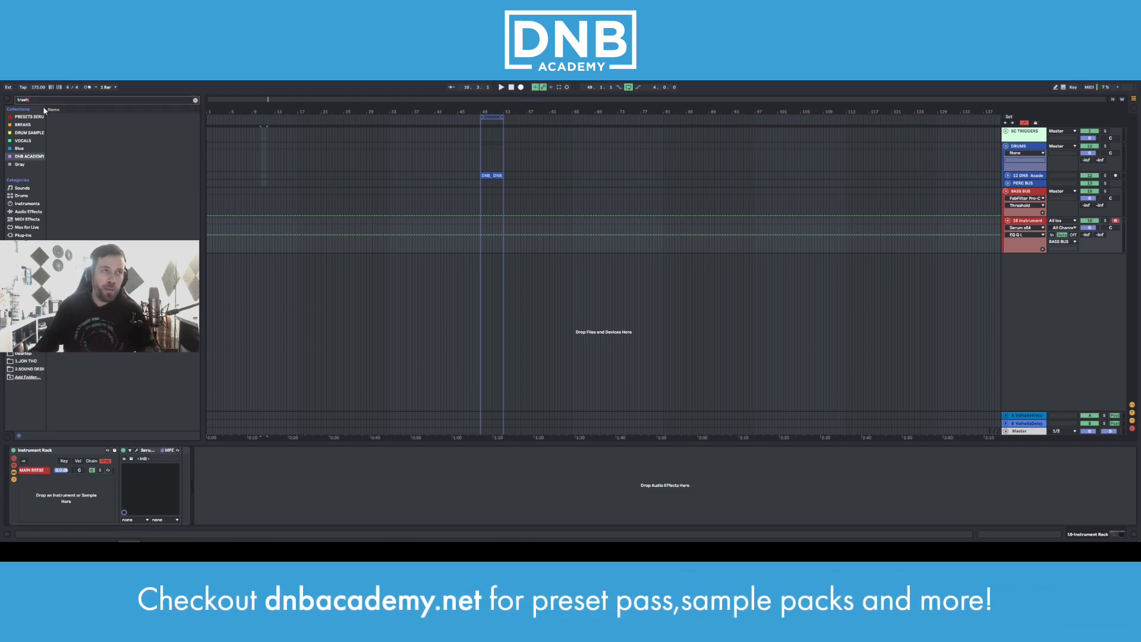
left_click(24, 235)
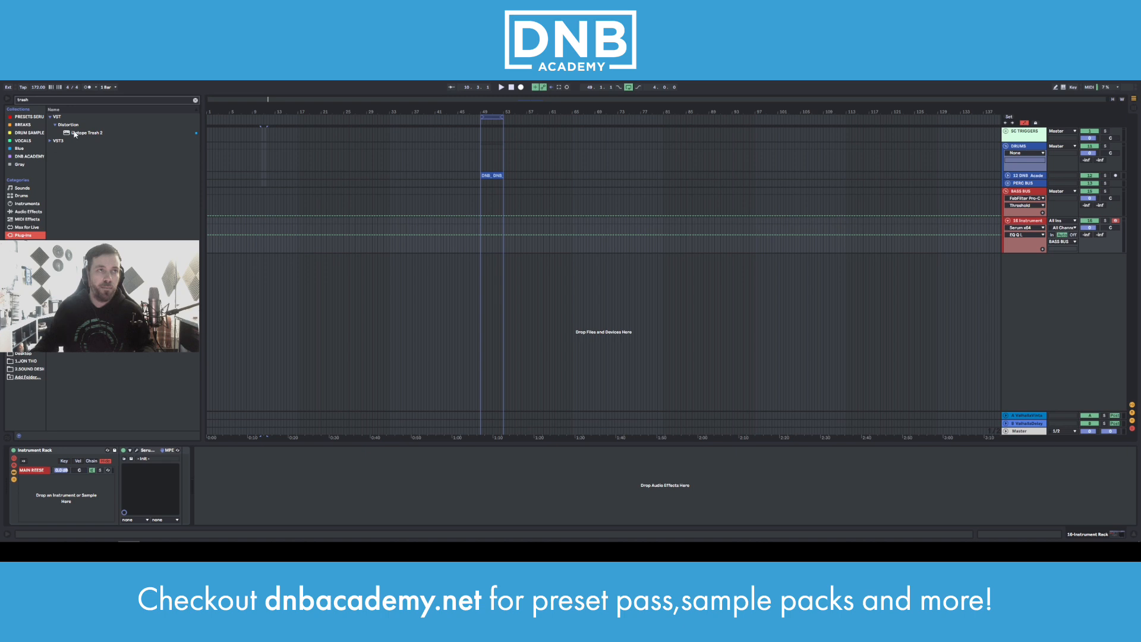
left_click_drag(75, 134, 159, 385)
left_click_drag(181, 462, 184, 469)
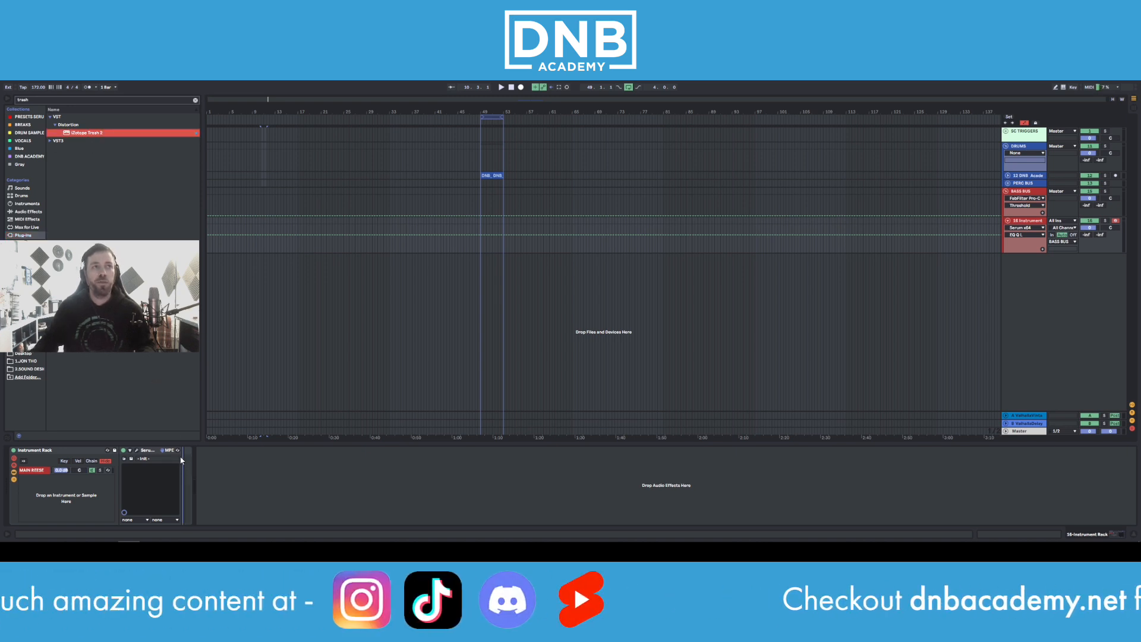
left_click_drag(432, 163, 432, 154)
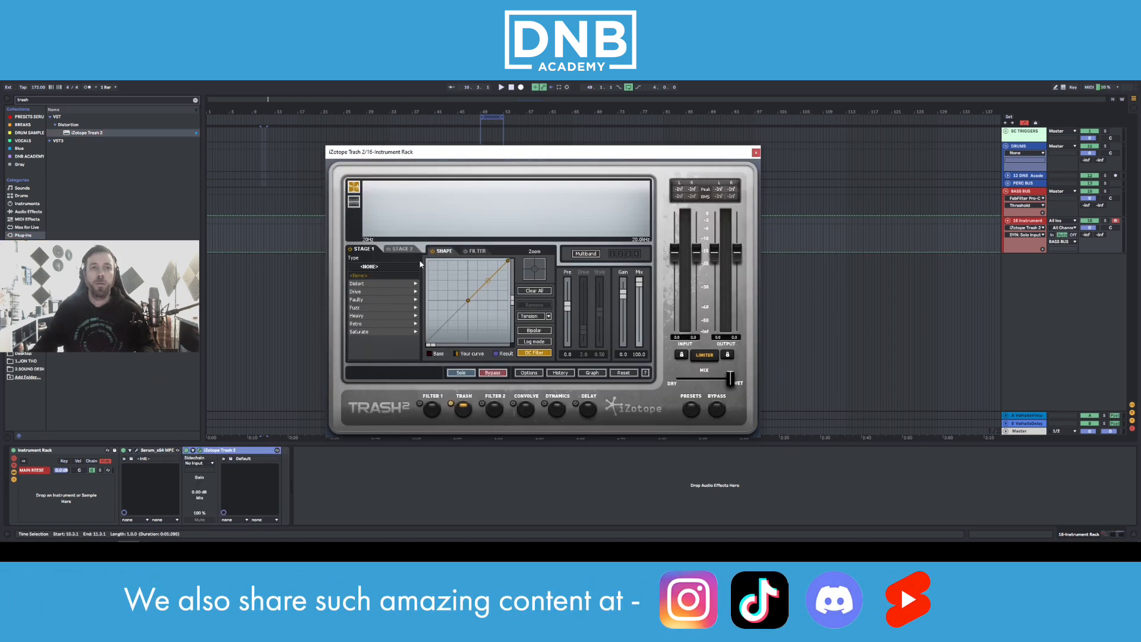
Step: Set Trash 2's Stage 1 distortion to Clip Control from the Distort category, raise its drive to 3.1 and close the plug-in window
left_click(385, 285)
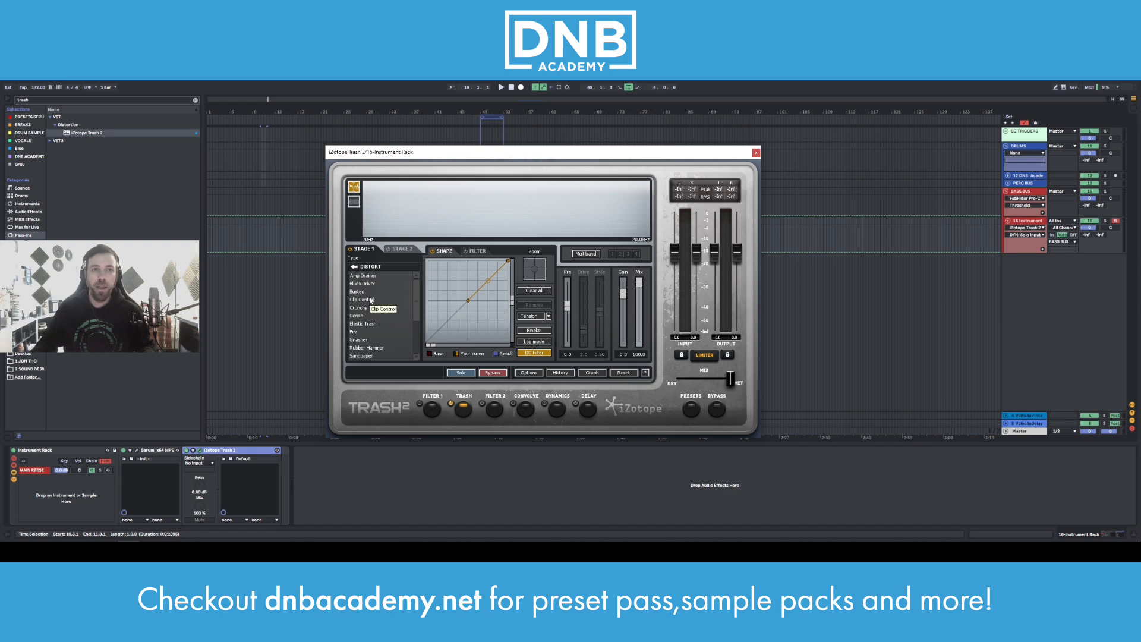
left_click(371, 300)
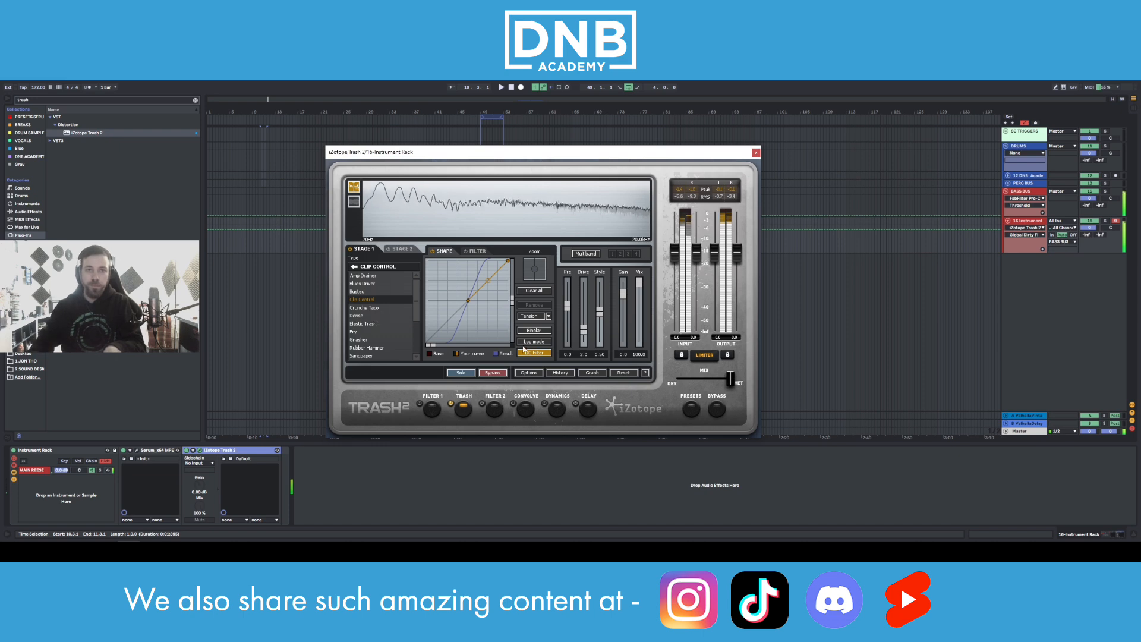
left_click_drag(584, 336, 583, 329)
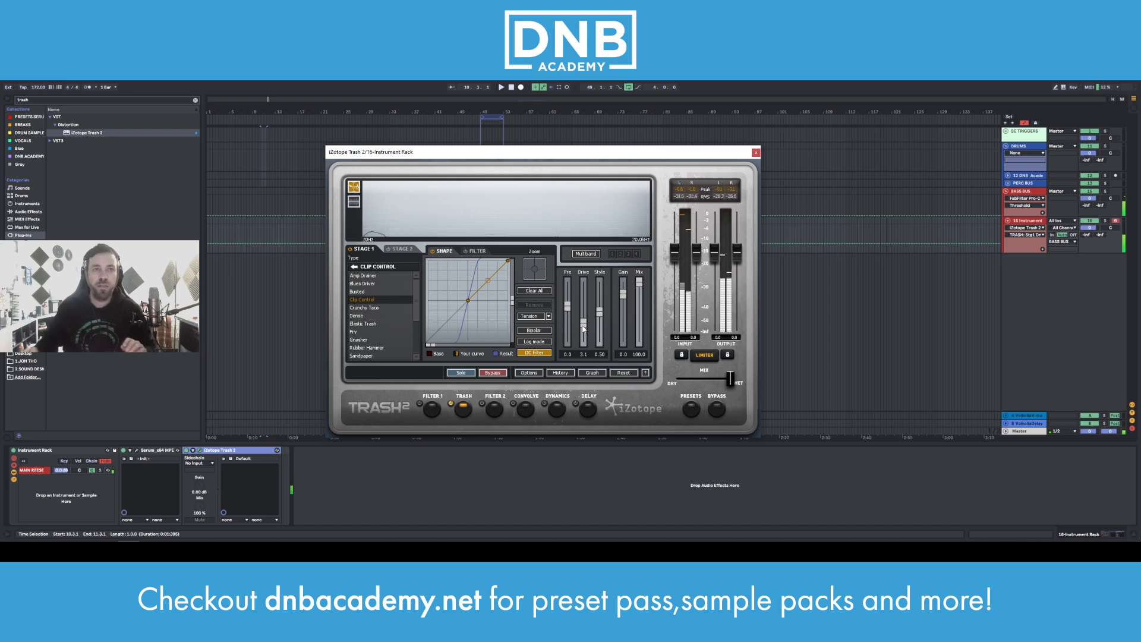
left_click(755, 152)
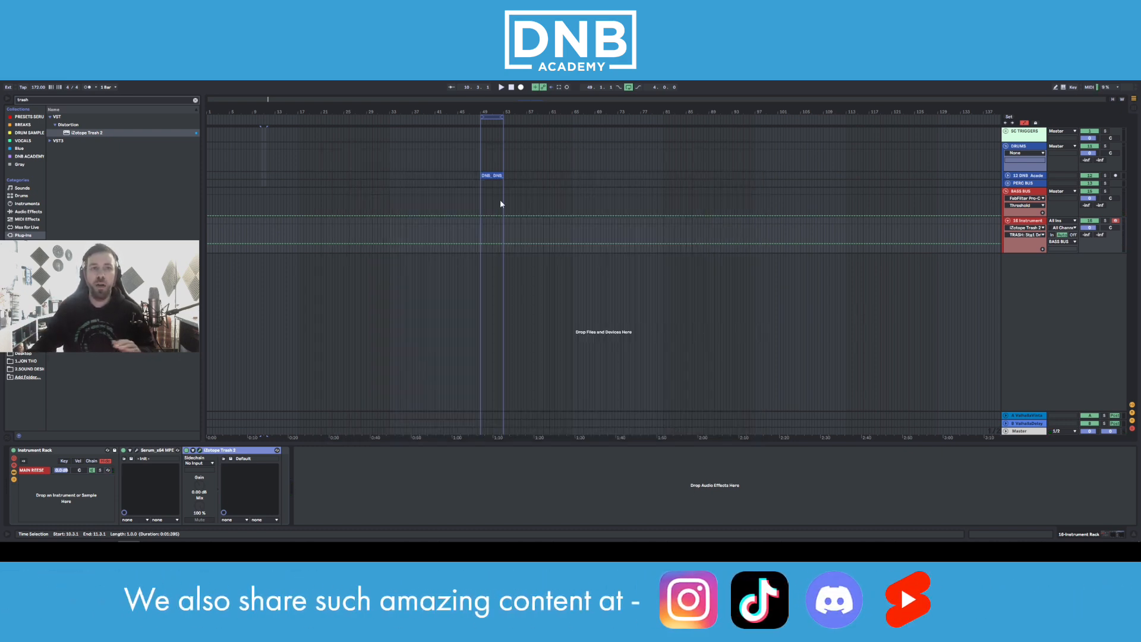
Step: Search the plug-ins for "val" and add ValhallaRoom after Trash 2 in the MAIN REESE chain
left_click(18, 101)
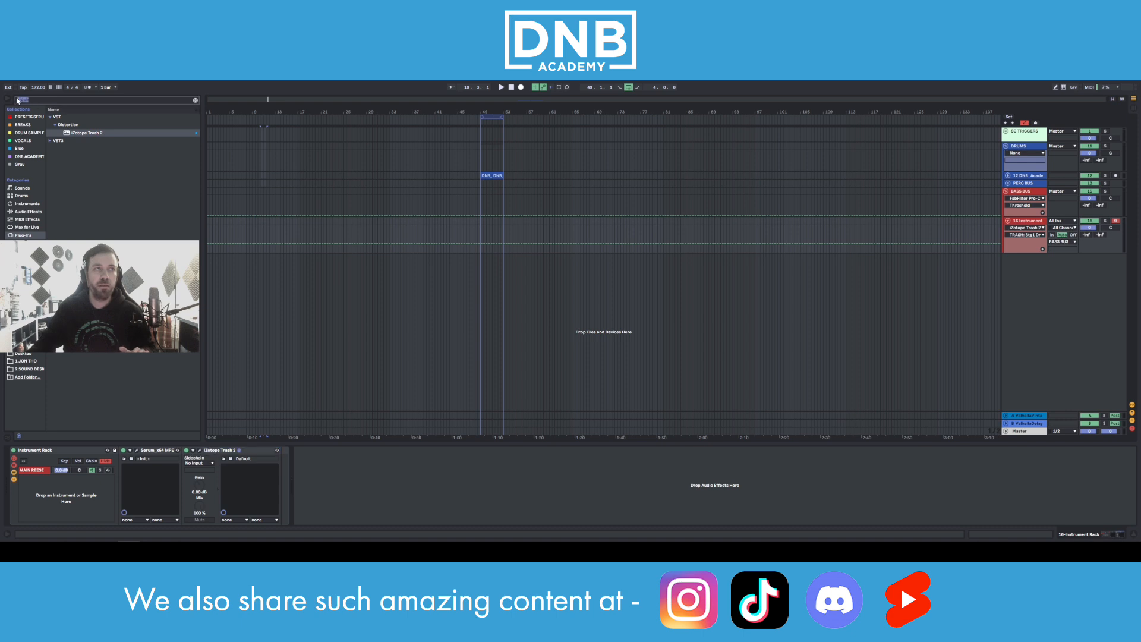
type("val")
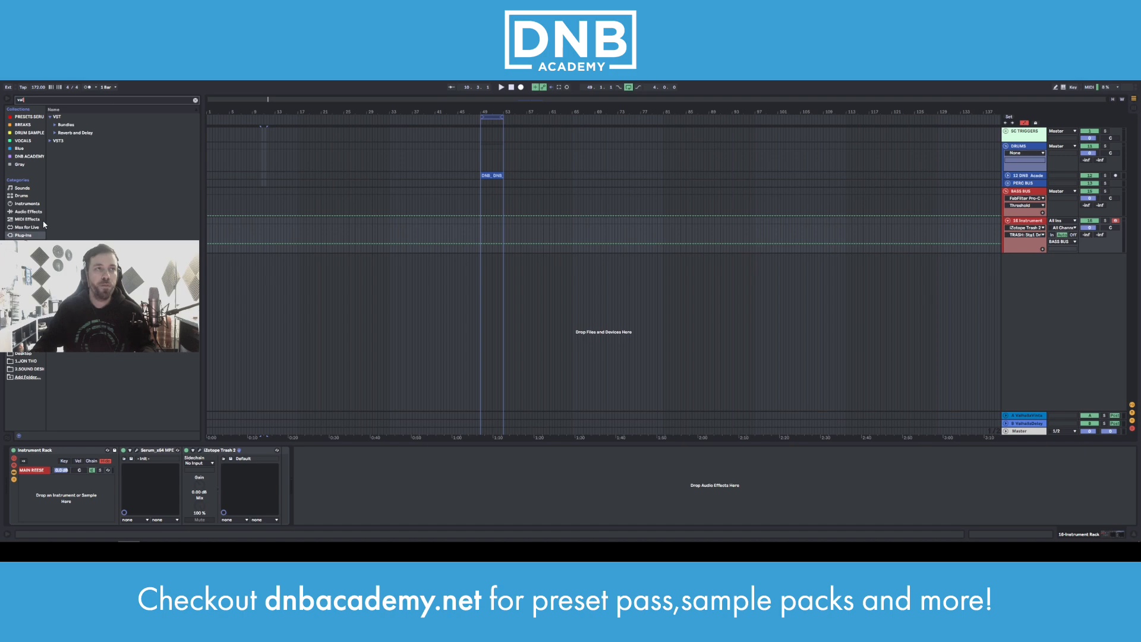
left_click(55, 133)
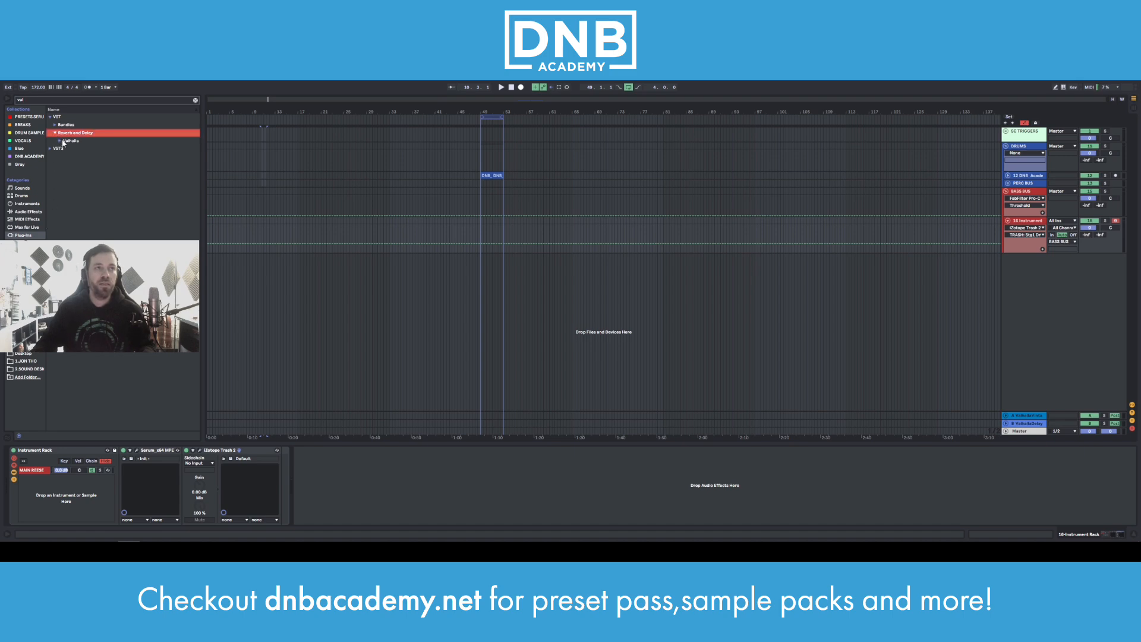
left_click(60, 141)
left_click_drag(85, 157, 103, 172)
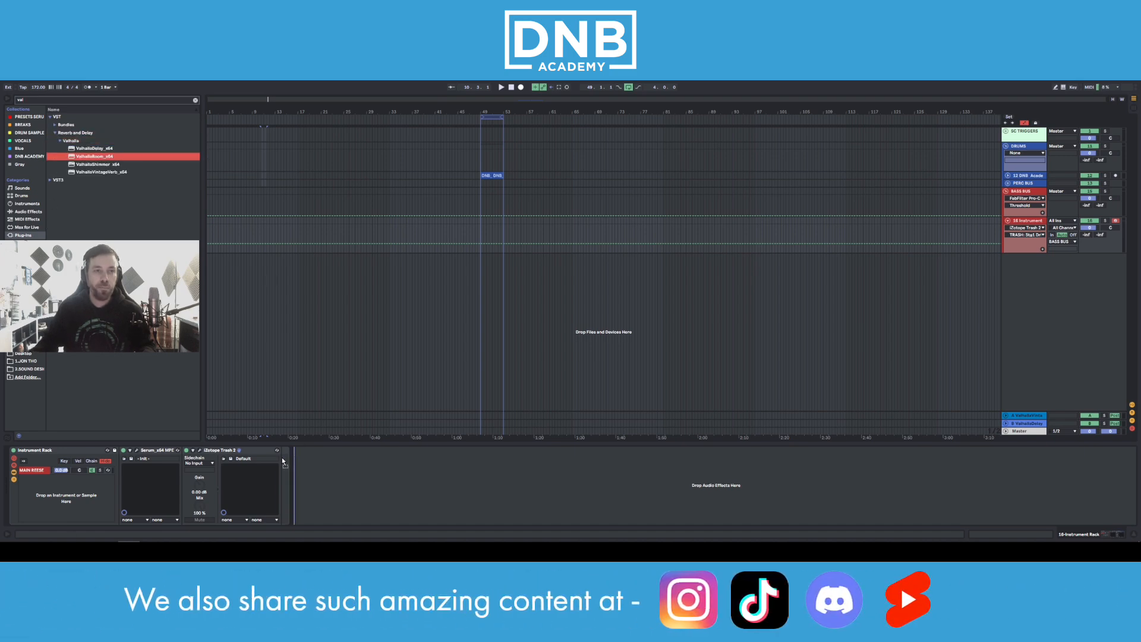
left_click_drag(284, 461, 285, 464)
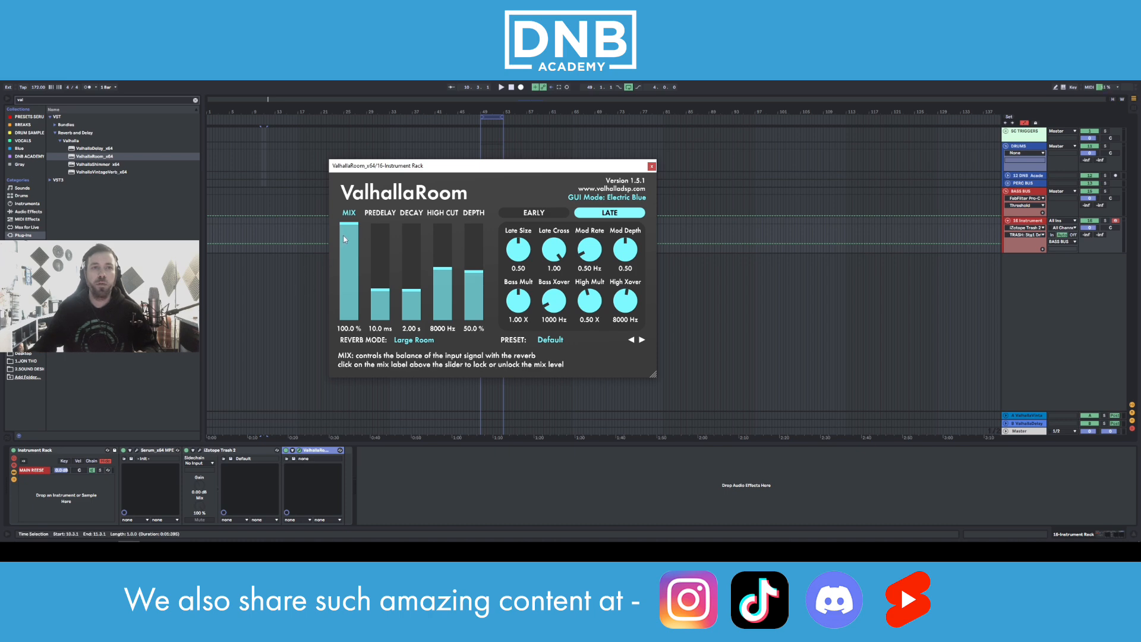
Step: Lower the ValhallaRoom mix to about 20% and set the reverb mode to Bright Room
left_click_drag(344, 237, 351, 300)
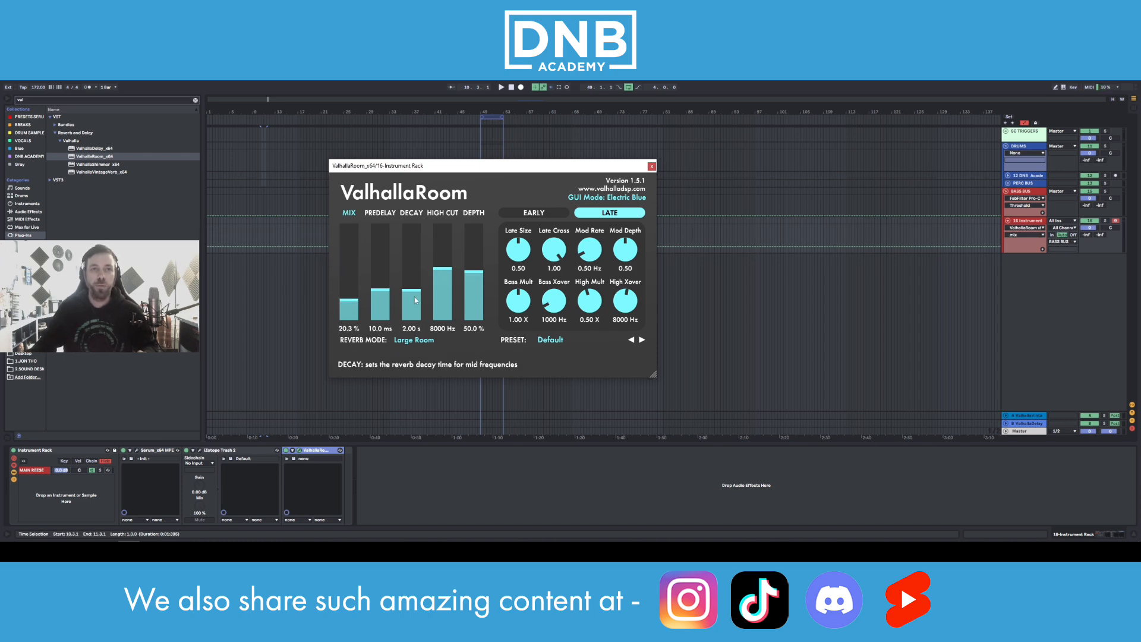
left_click(413, 340)
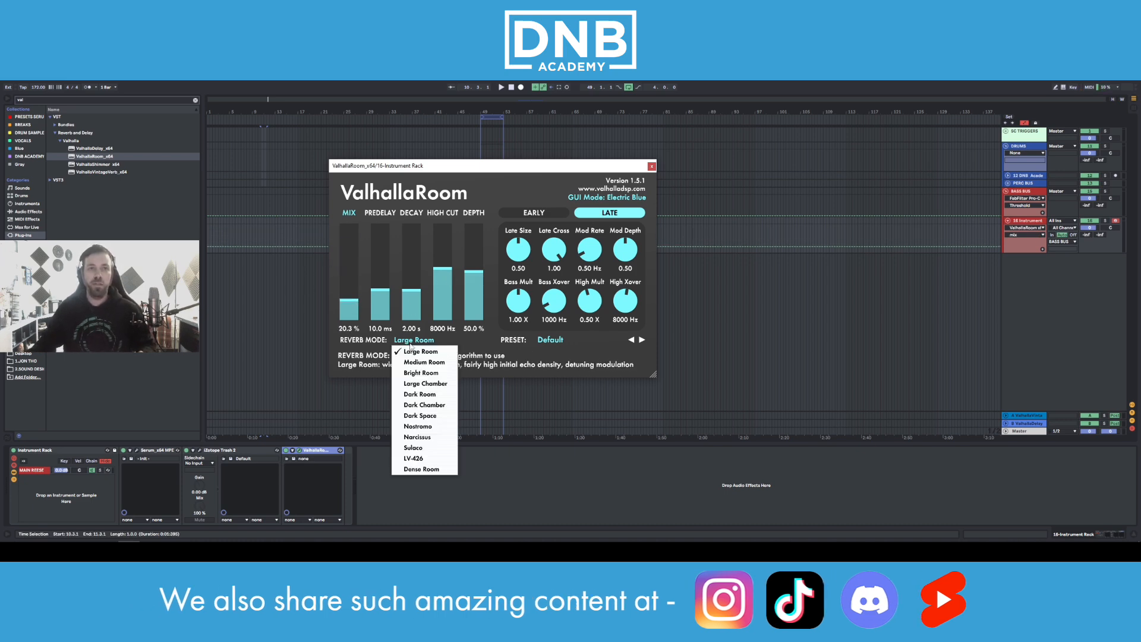
left_click(433, 374)
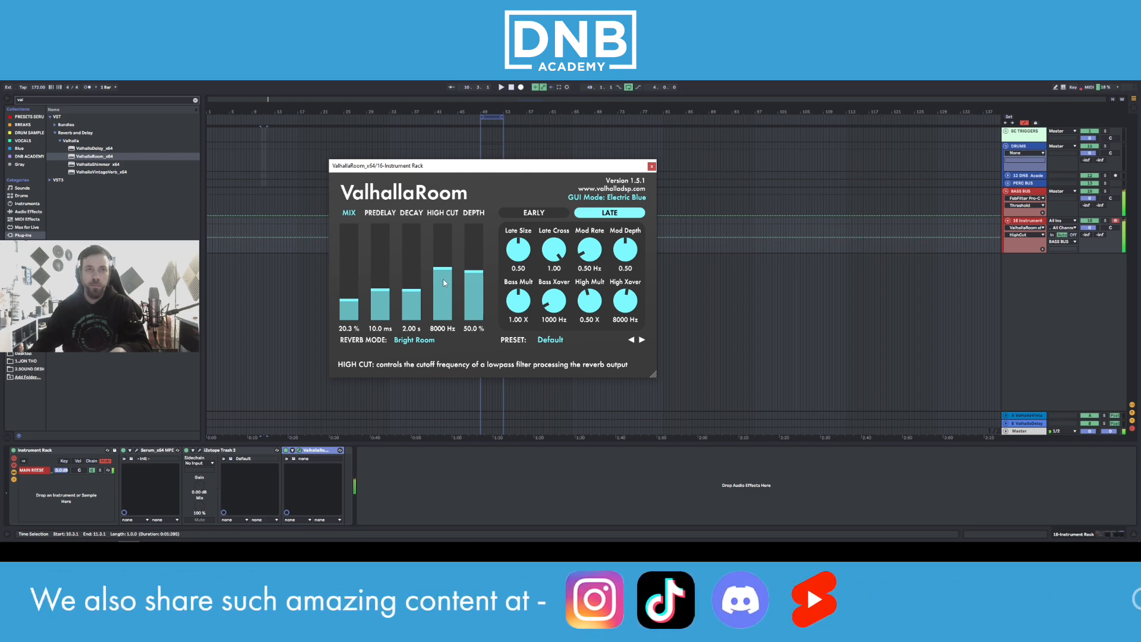
Step: Adjust the reverb to 15.7% mix, 0.55 s decay, 10400 Hz high cut and 1630 Hz bass crossover
left_click_drag(444, 288, 350, 309)
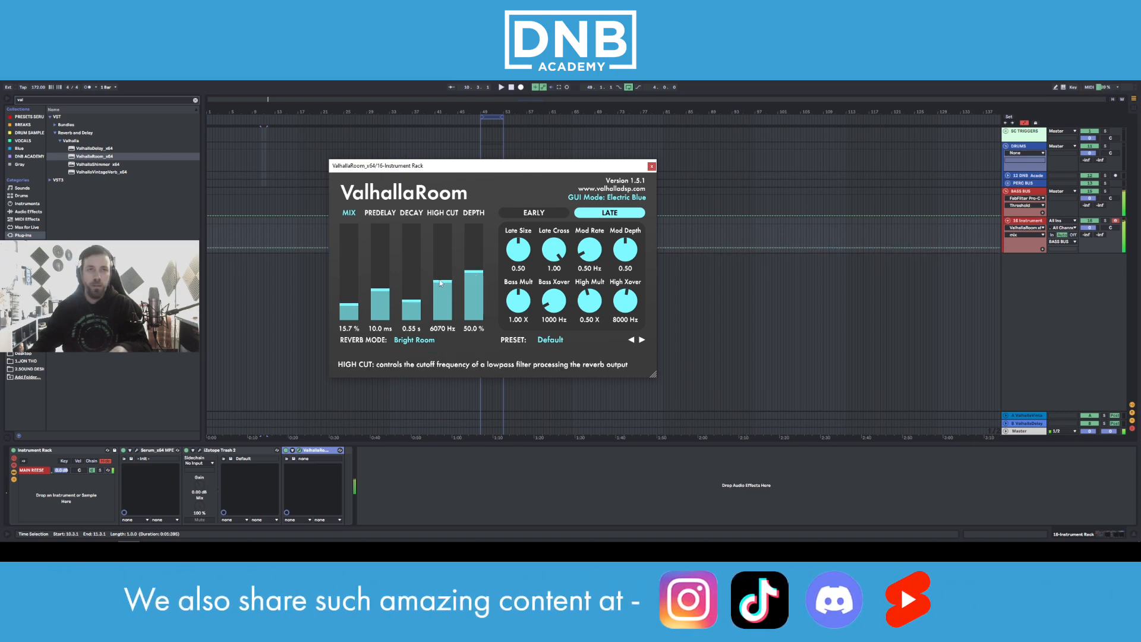
left_click_drag(448, 283, 448, 256)
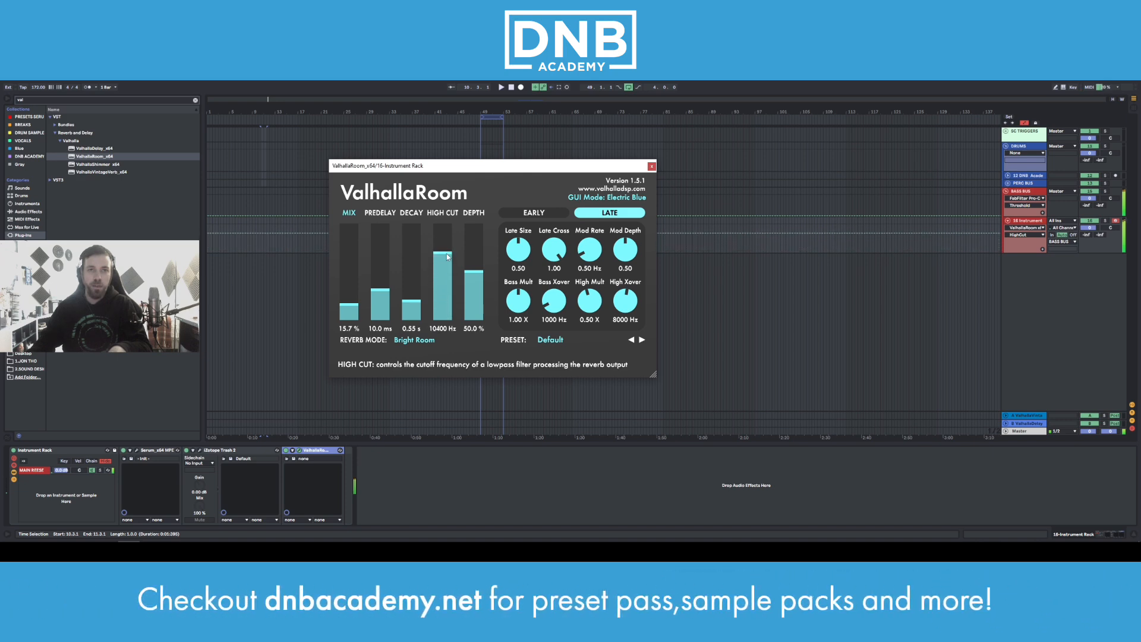
left_click_drag(546, 309, 547, 300)
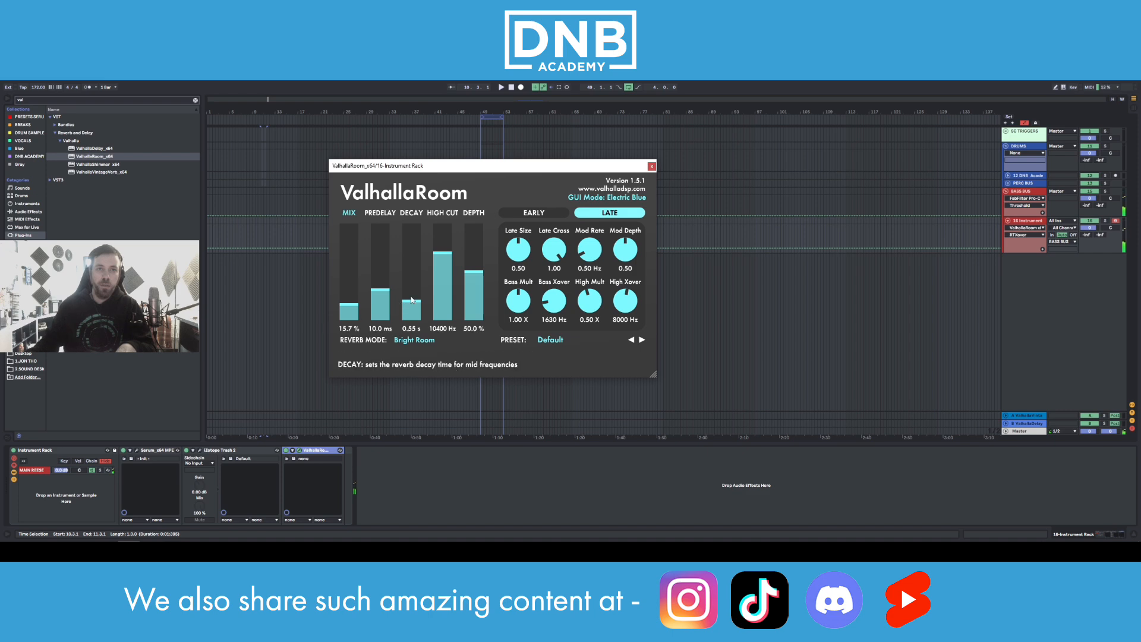
Step: Set the reverb decay to 1.81 s and the high cut to 10260 Hz, and close the ValhallaRoom window
left_click_drag(412, 302, 411, 294)
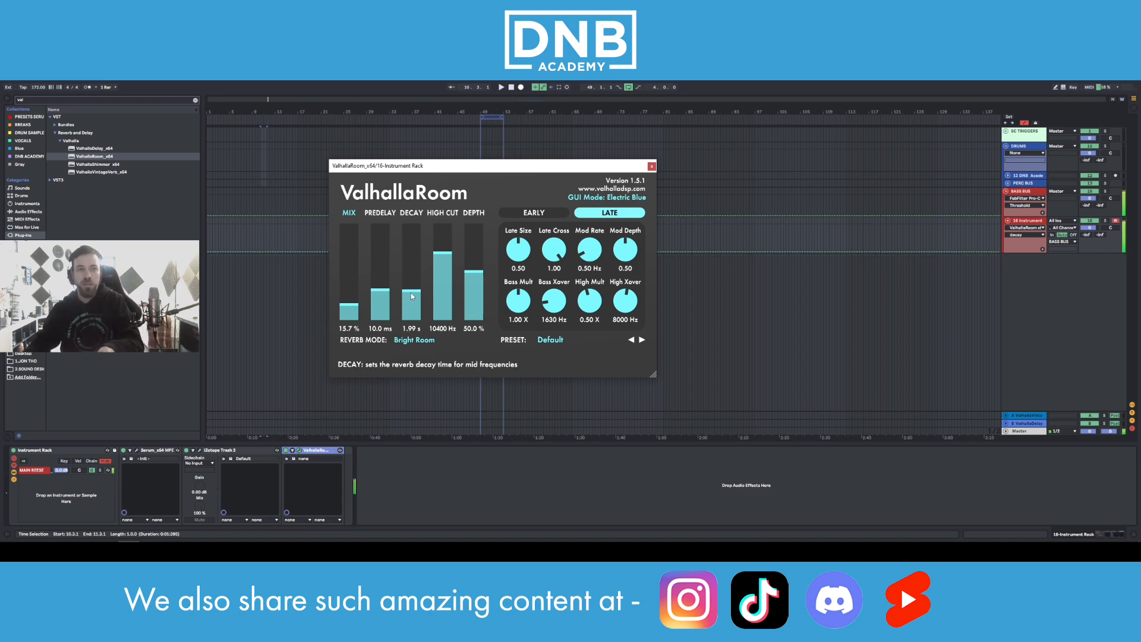
left_click_drag(412, 296, 406, 325)
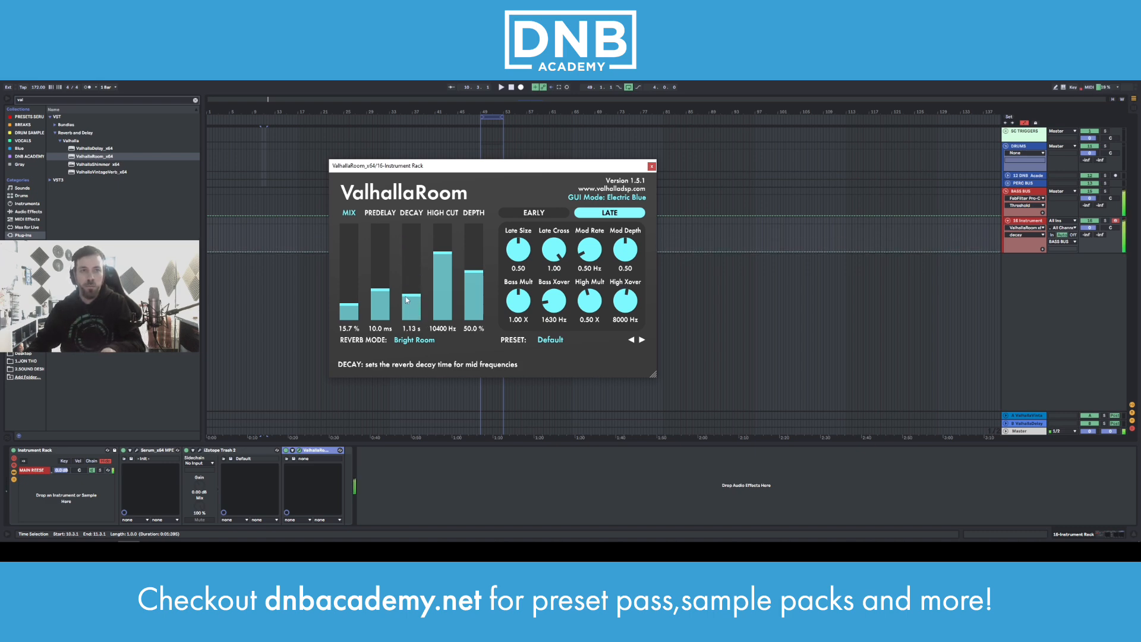
left_click_drag(407, 299, 407, 295)
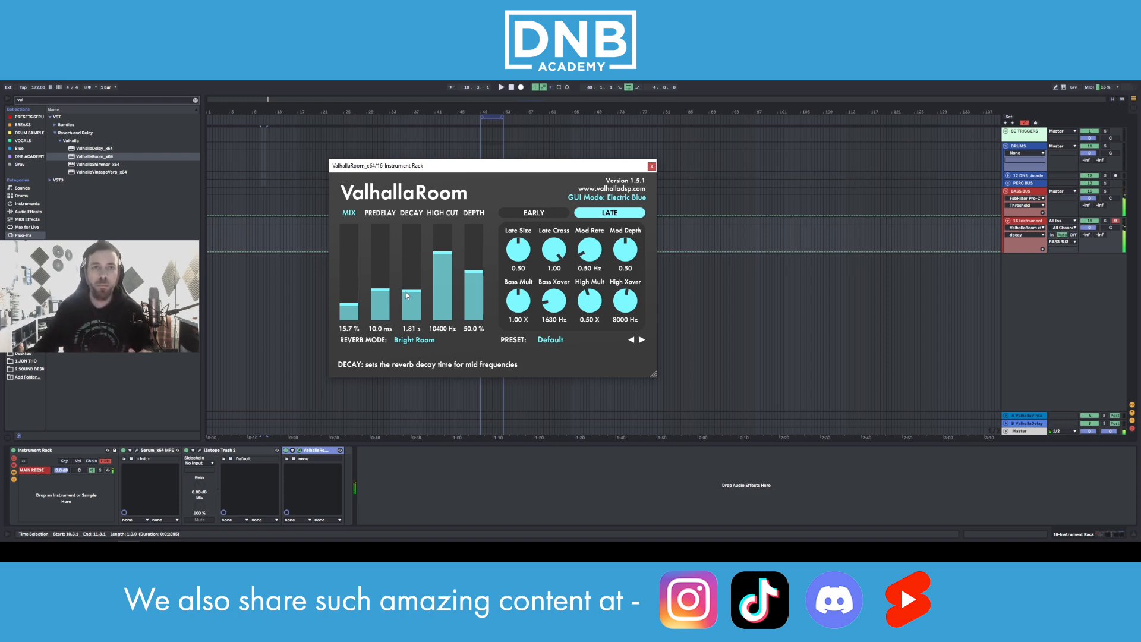
left_click(442, 255)
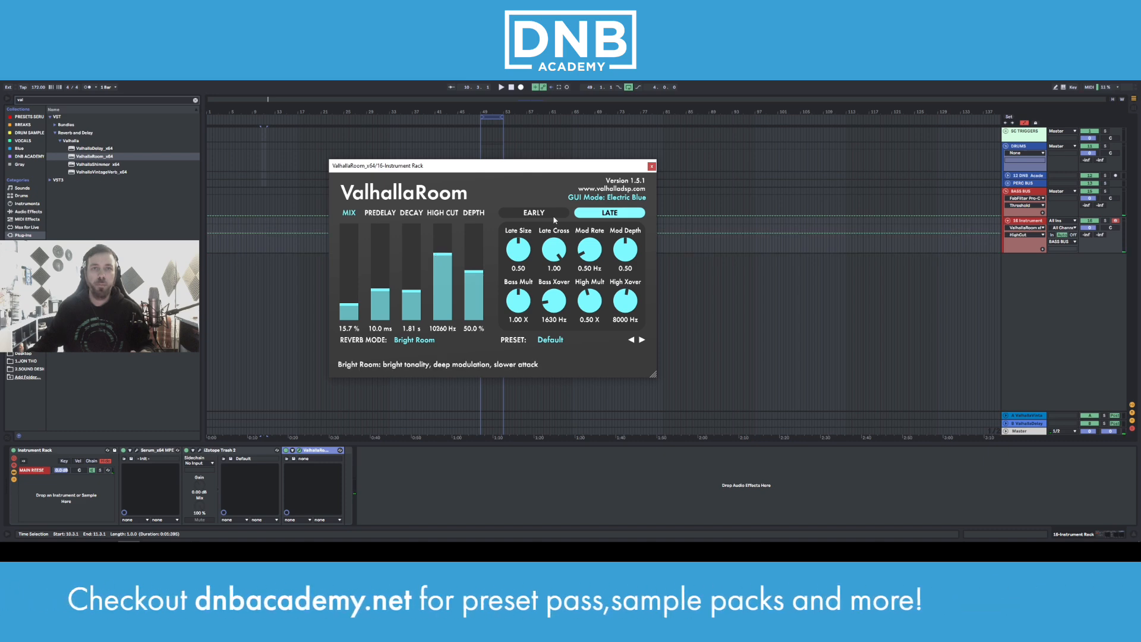
left_click(651, 167)
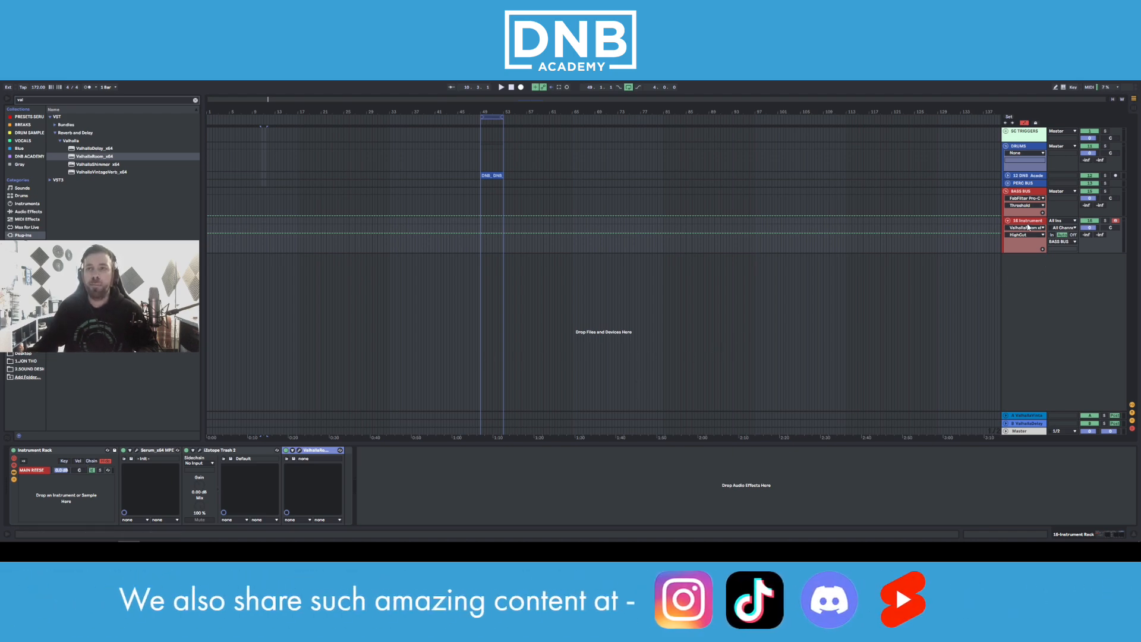
Step: Open SPAN Plus on the Master track, examine the reese bass's frequency spectrum and close the analyzer
left_click(1021, 431)
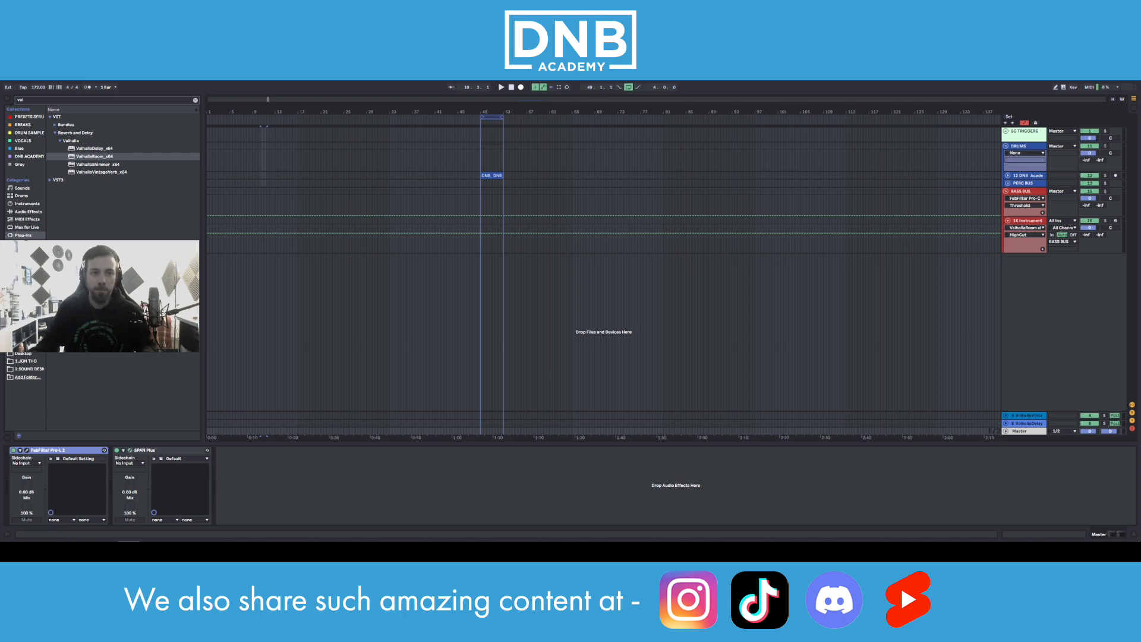
left_click_drag(514, 541, 473, 174)
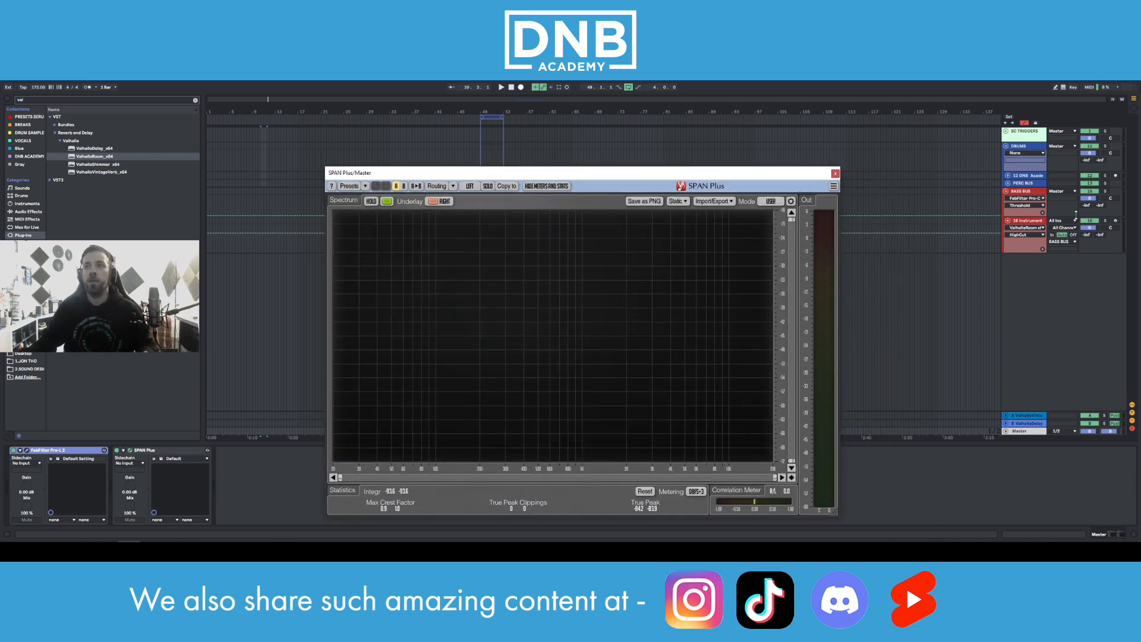
left_click(1036, 222)
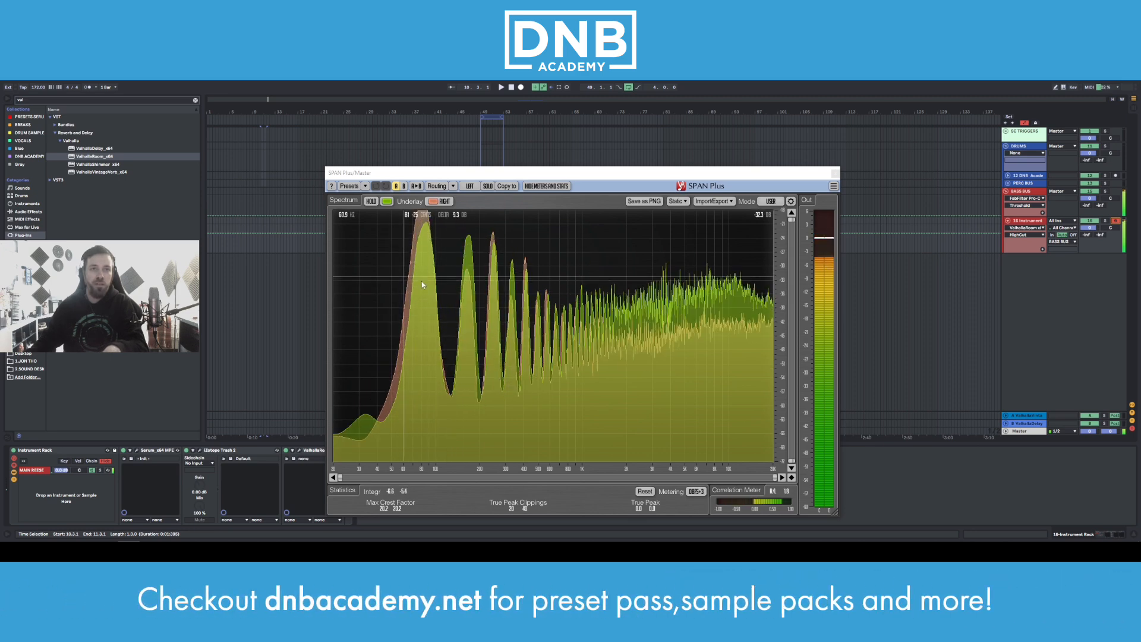
left_click(835, 173)
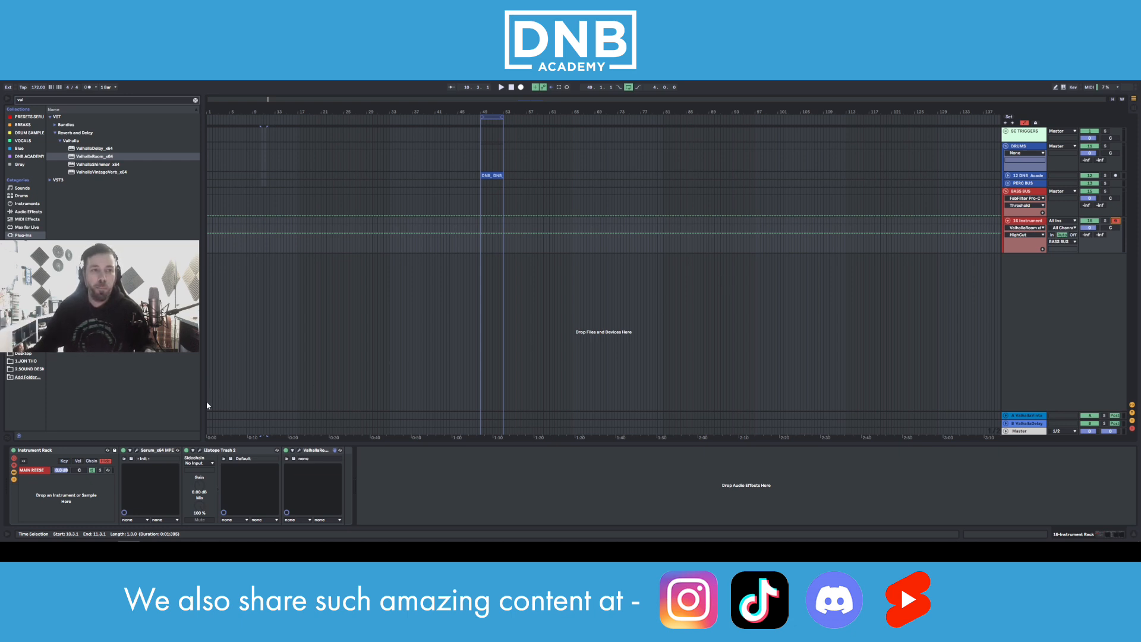
Step: Create a second chain in the Instrument Rack, load Serum into it from a "ser" search and solo the chain
right_click(46, 493)
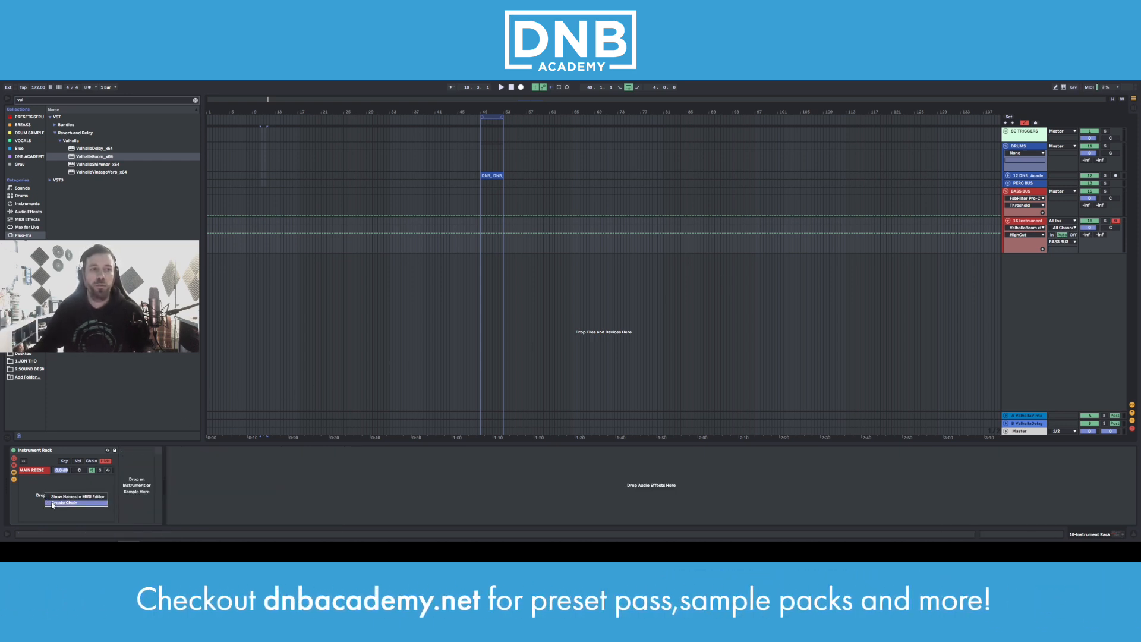
left_click(62, 503)
key("ctrl+f")
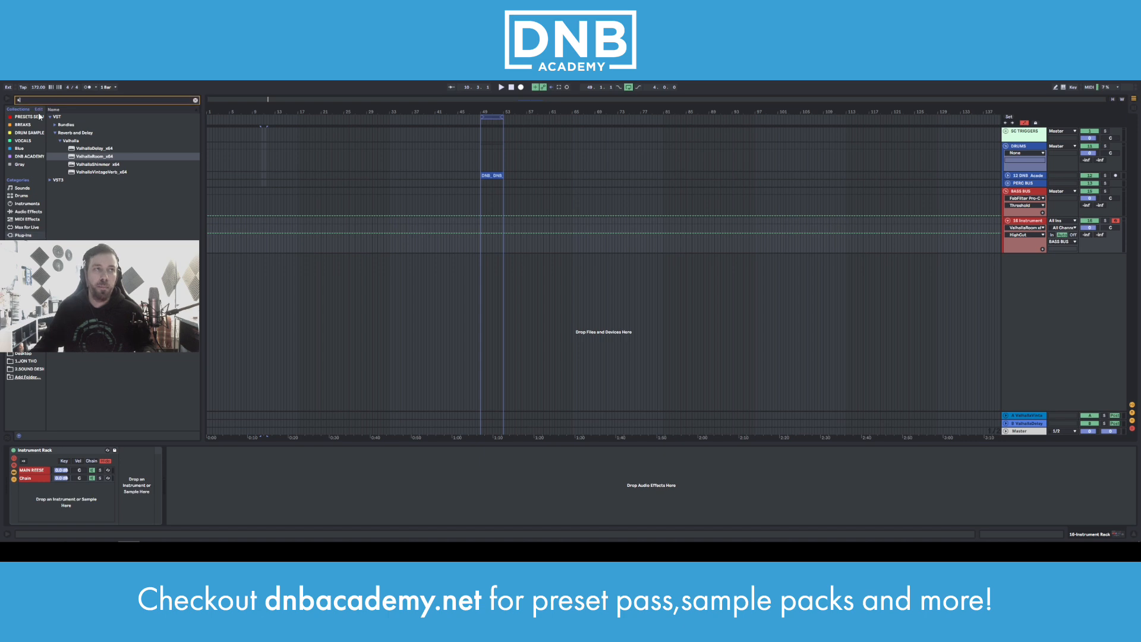
type("ser")
left_click(75, 133)
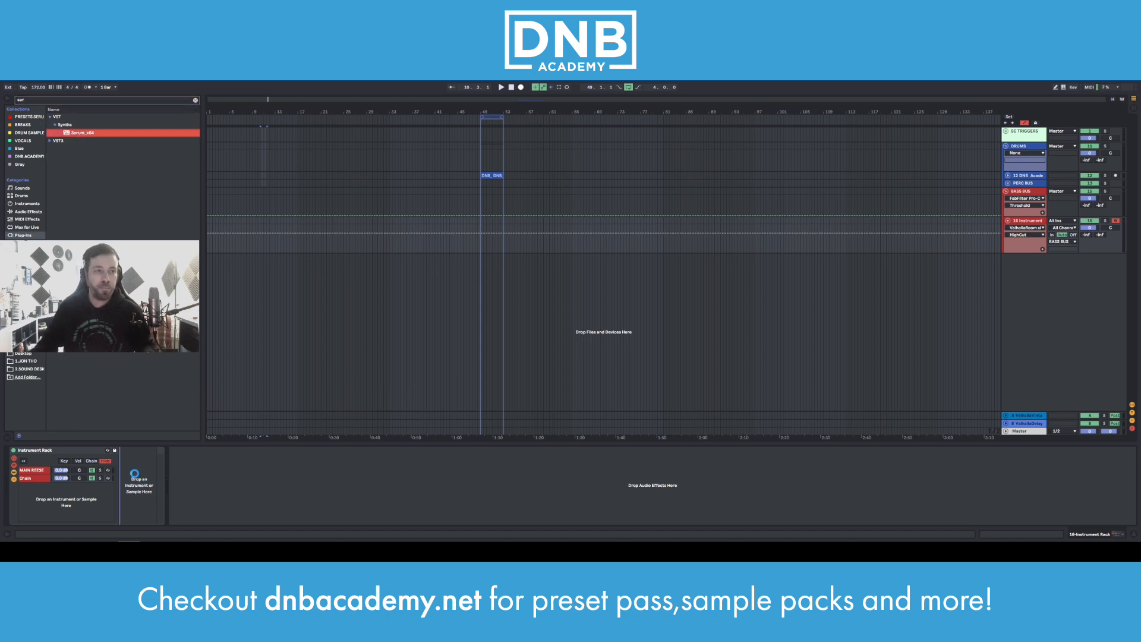
left_click_drag(134, 473, 125, 478)
left_click(98, 478)
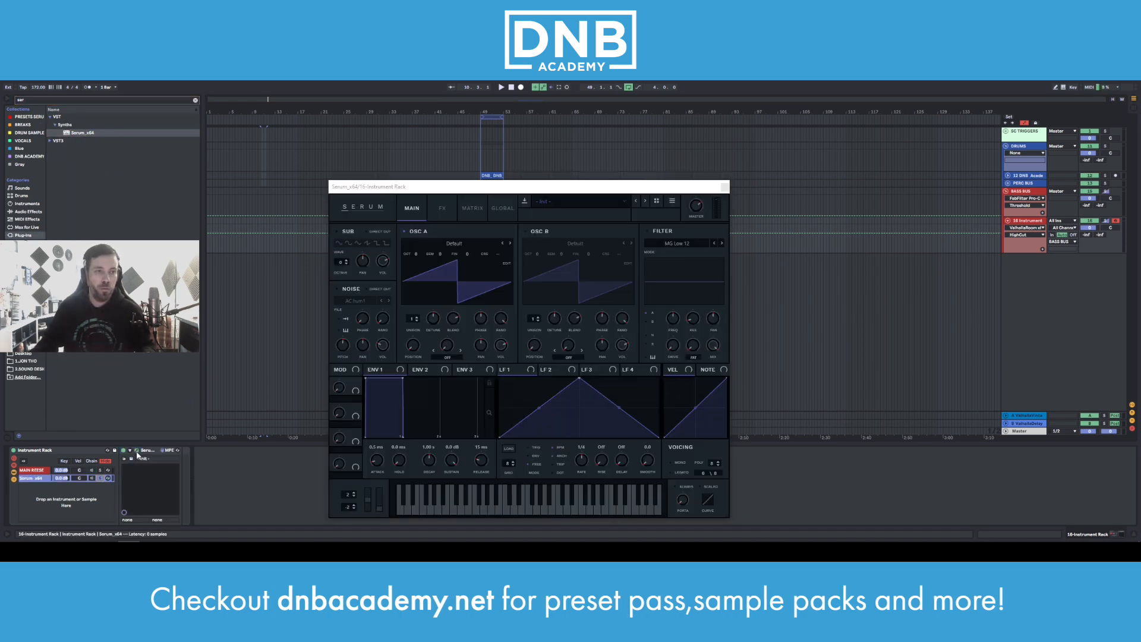